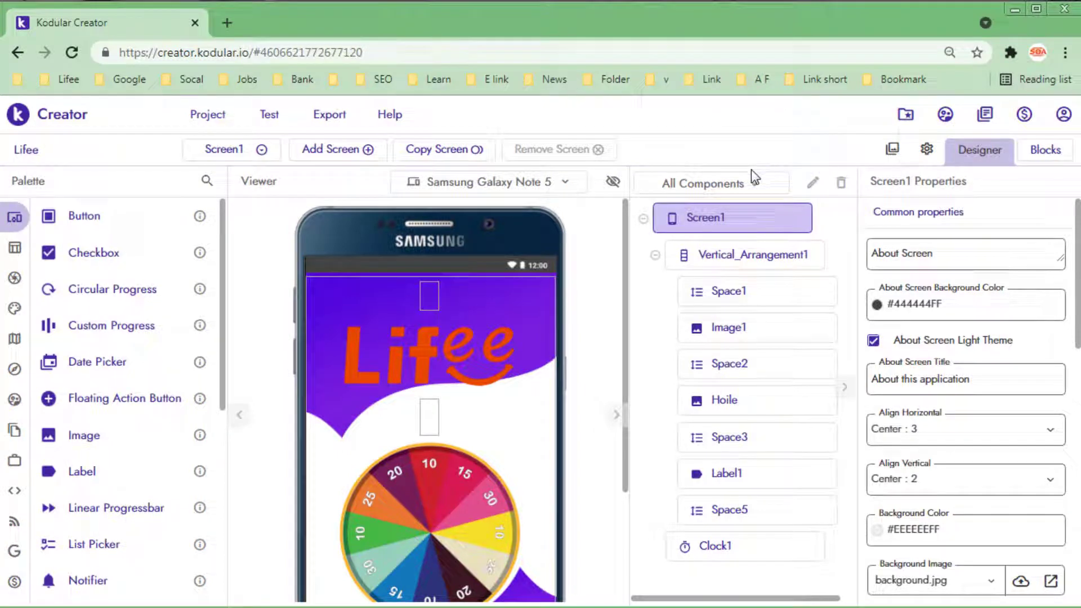
Switch to the Task_Completed screen and check Unity_Ads_Banner1, Banner2, Interstitial1 and Interstitial2 for empty IDs.
click(226, 149)
click(225, 186)
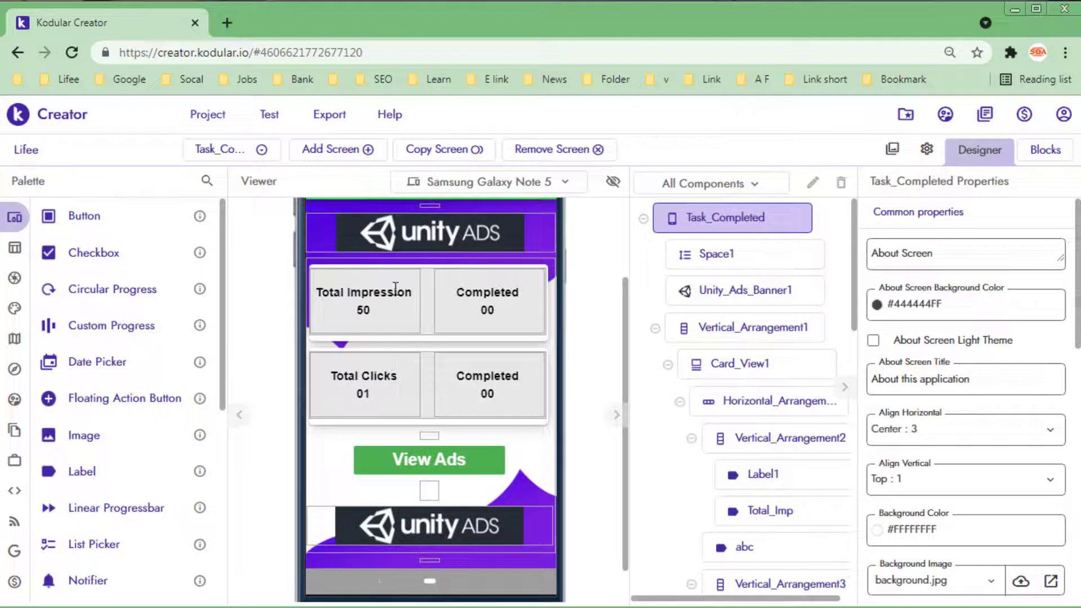
click(460, 242)
click(411, 523)
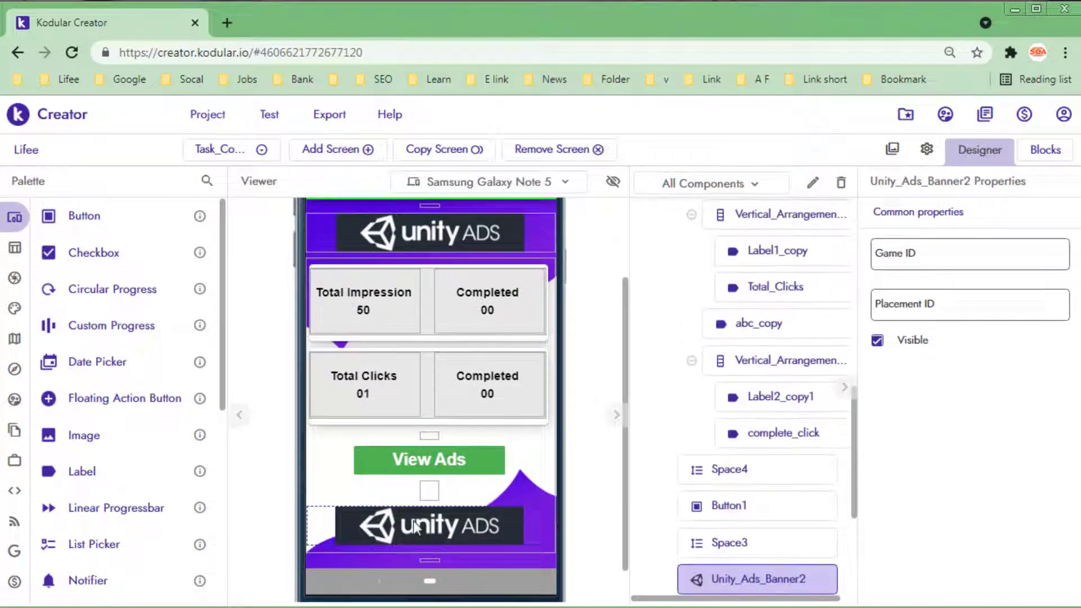
scroll(767, 551, down, 4)
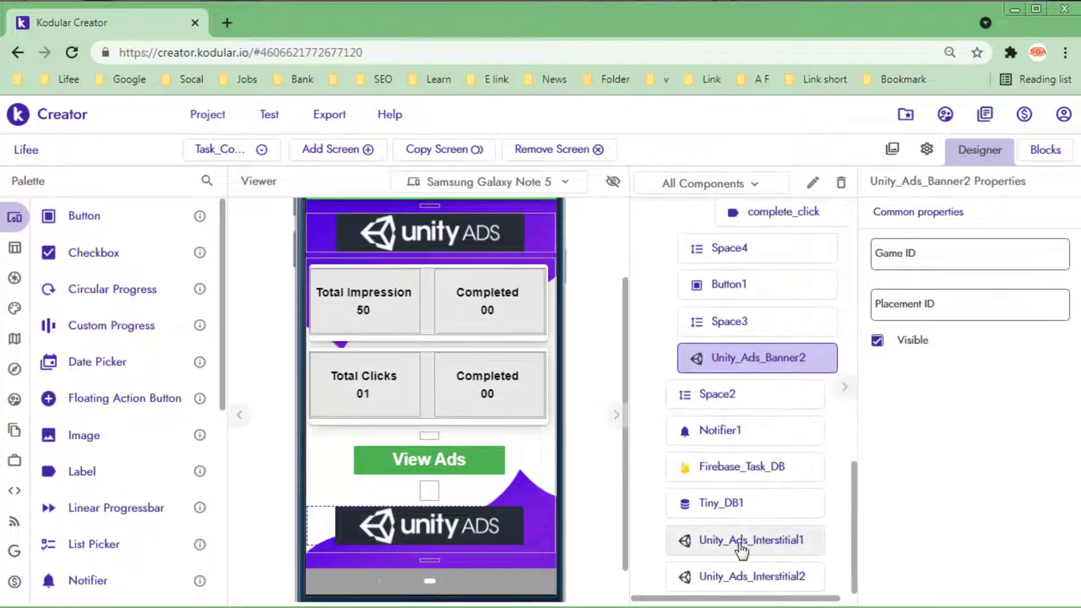
click(785, 554)
click(776, 589)
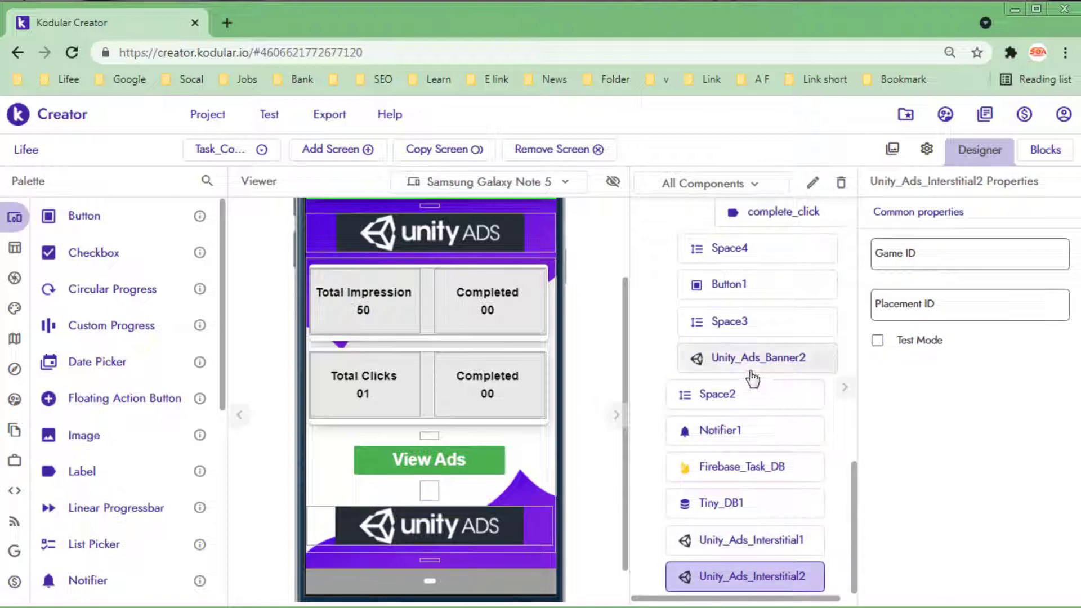
Search Google for 'unity' in a new Chrome tab.
click(227, 23)
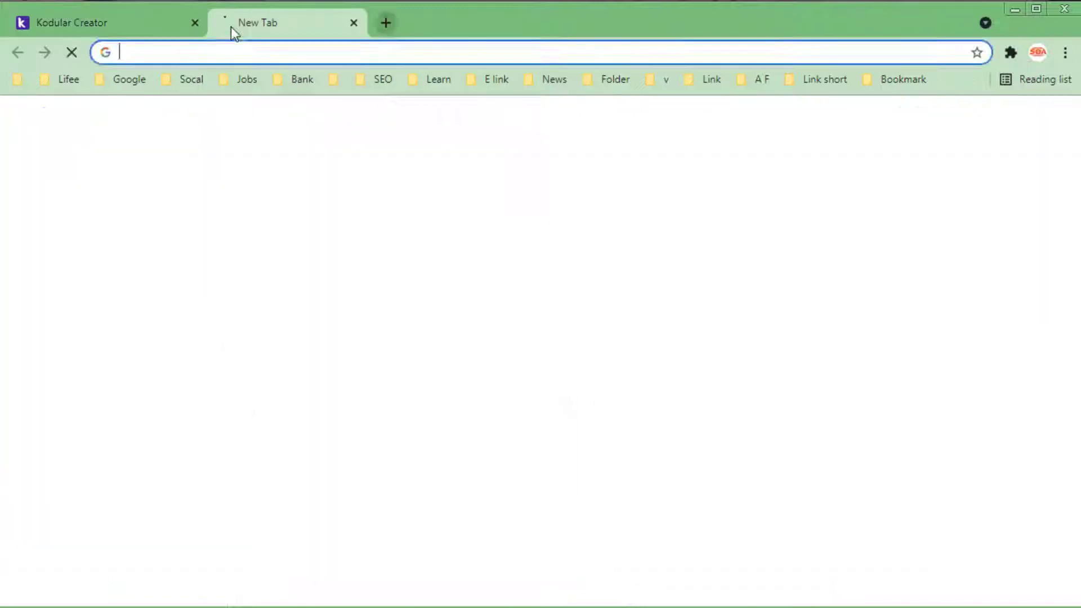
text(unityads.unity3d.com)
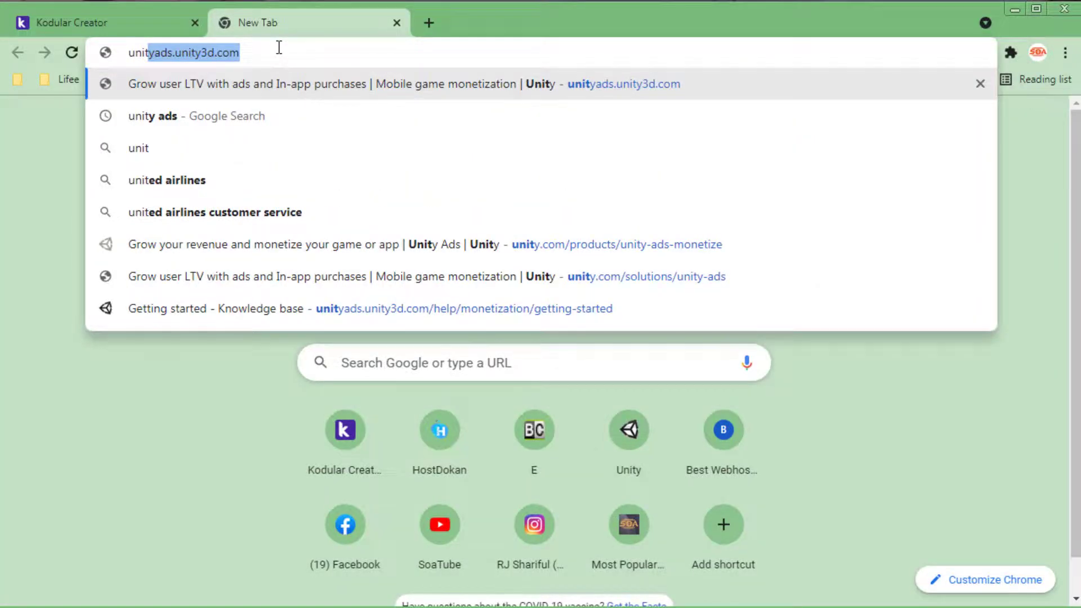
text(y)
key(BackSpace)
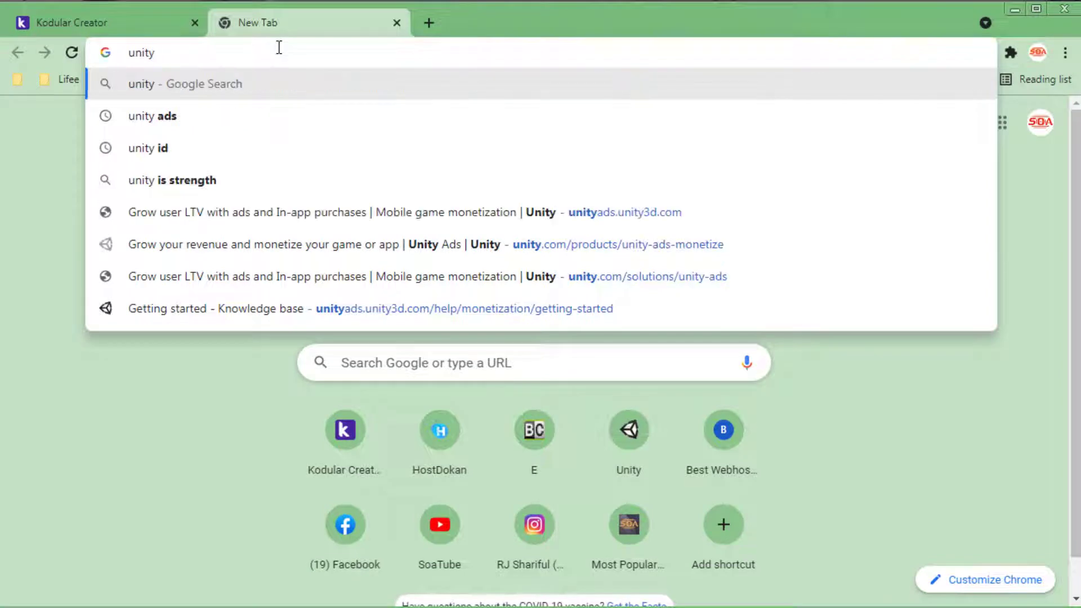
key(Return)
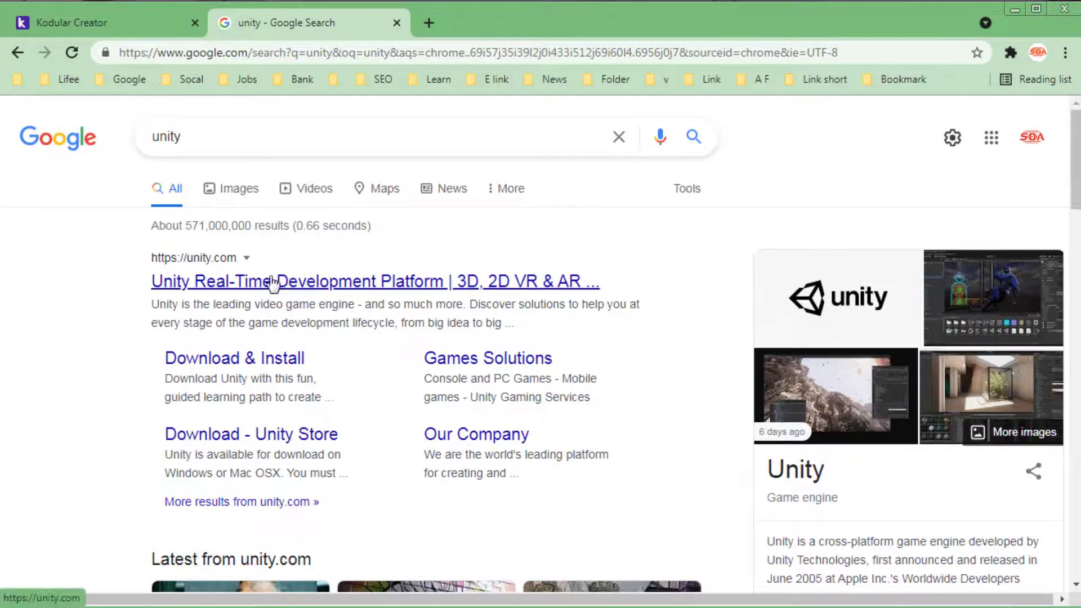
Open unity.com from the results and choose Create a Unity ID from the account menu.
click(318, 282)
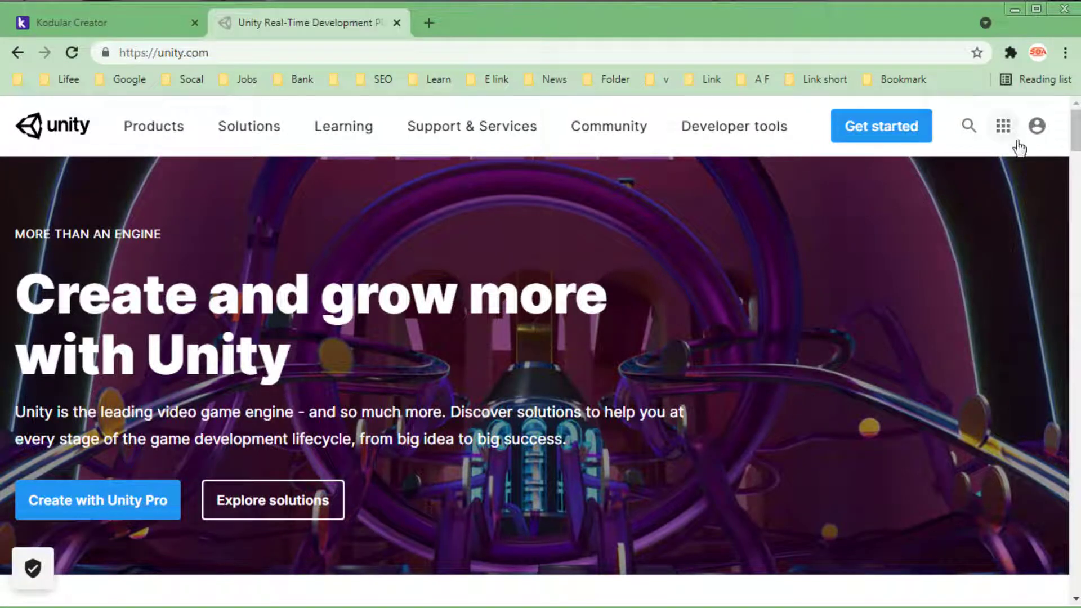
click(1038, 131)
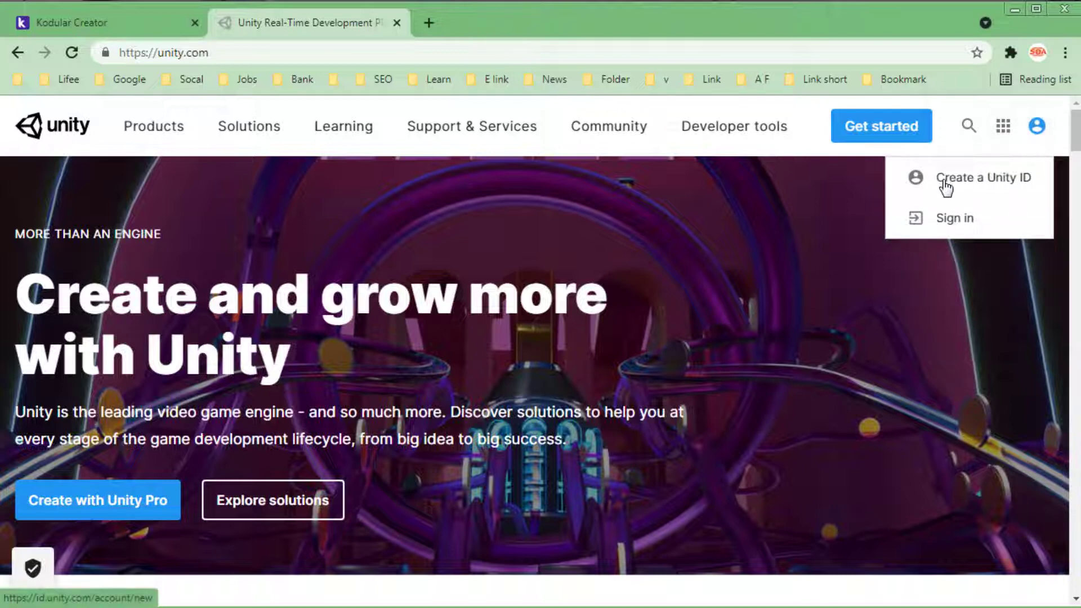
click(990, 211)
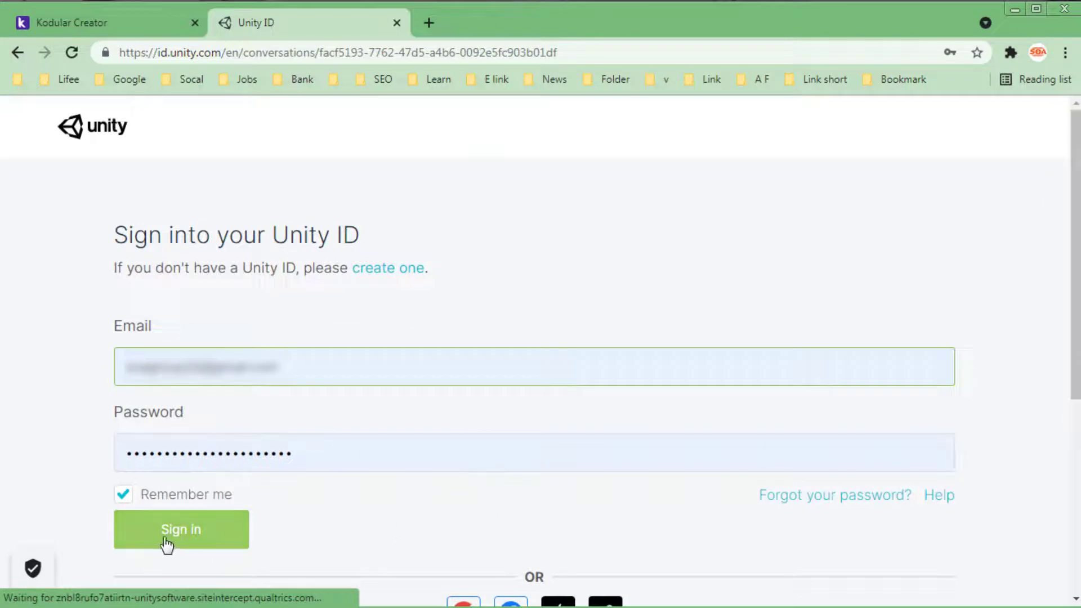
On the Unity ID registration form, enter the account e-mail and the user's full name.
click(389, 270)
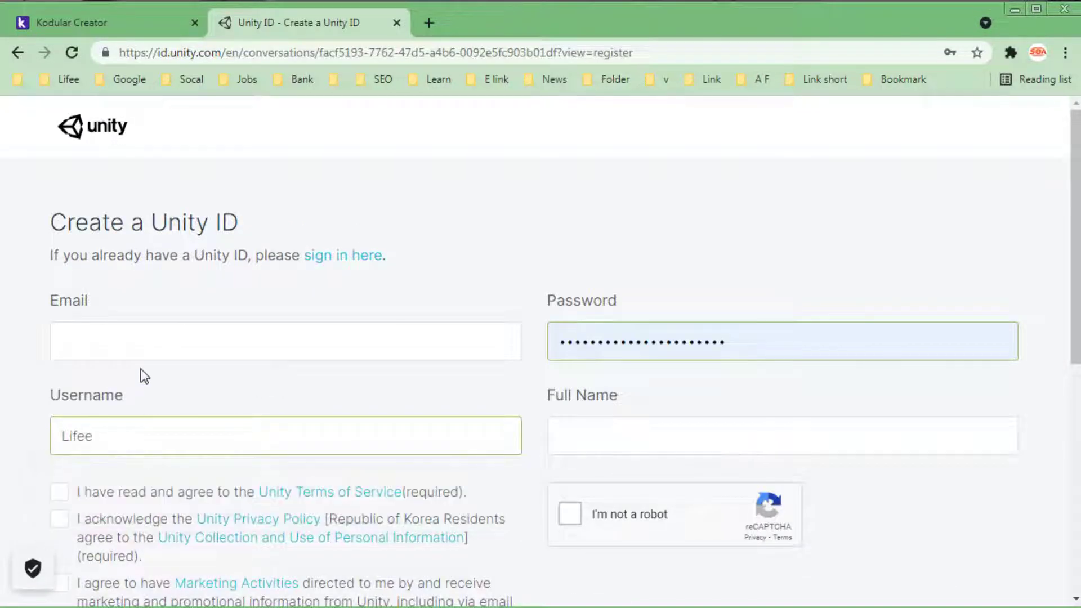
click(140, 345)
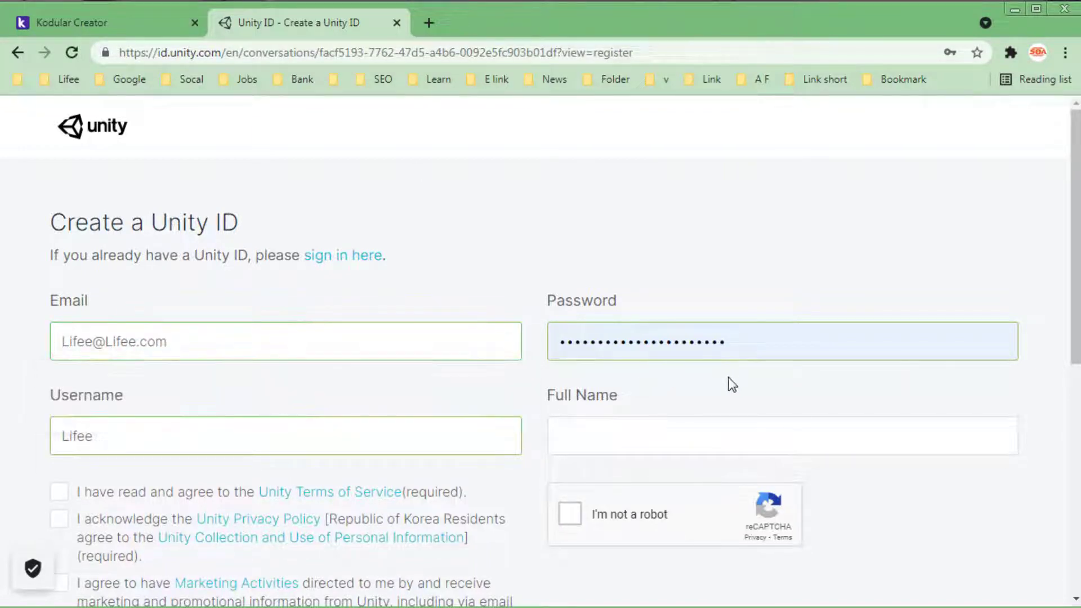
scroll(741, 337, down, 2)
click(636, 352)
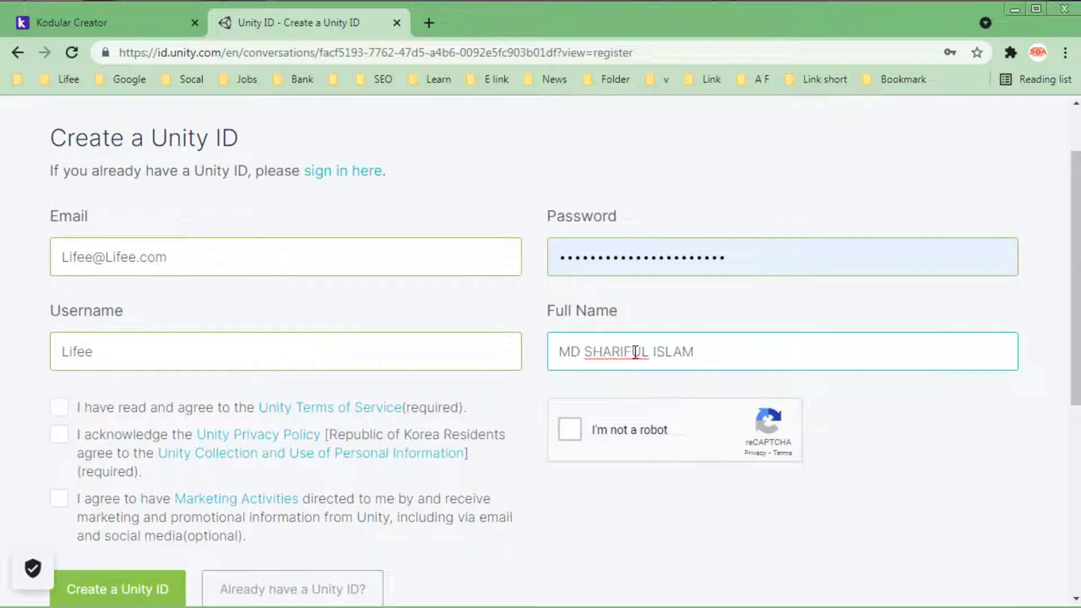
Accept the Terms of Service, Privacy Policy and marketing consents, then choose Google sign-in.
scroll(459, 479, down, 2)
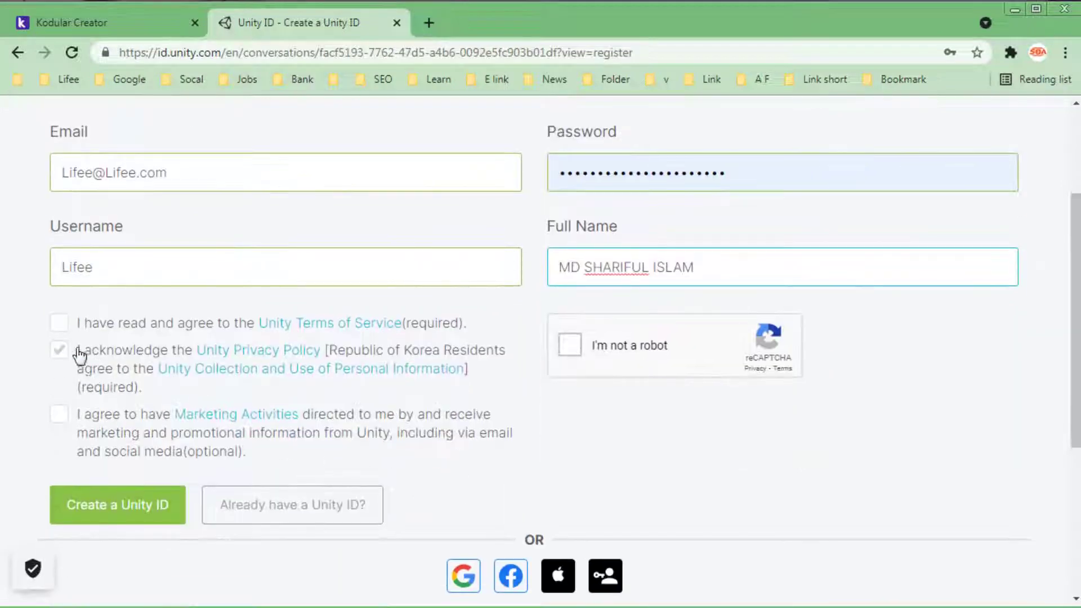
click(61, 330)
click(63, 358)
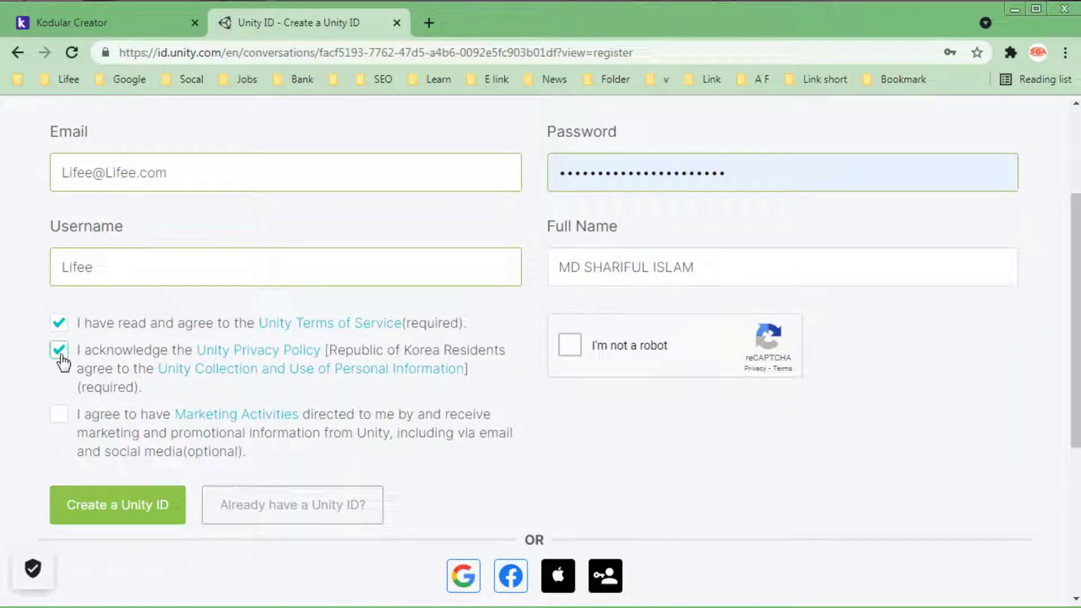
click(60, 419)
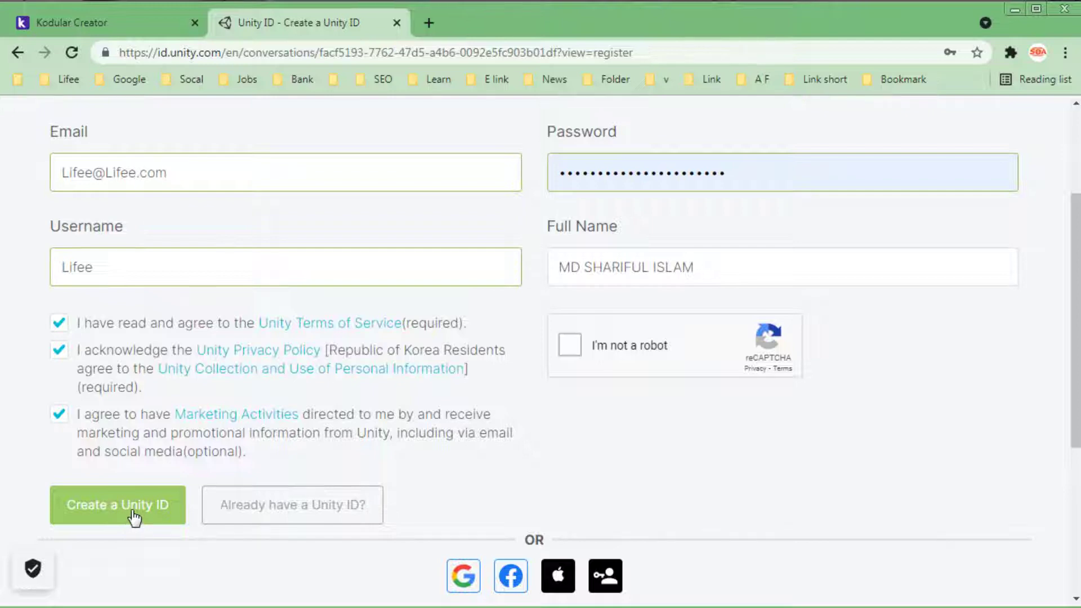
scroll(134, 509, down, 5)
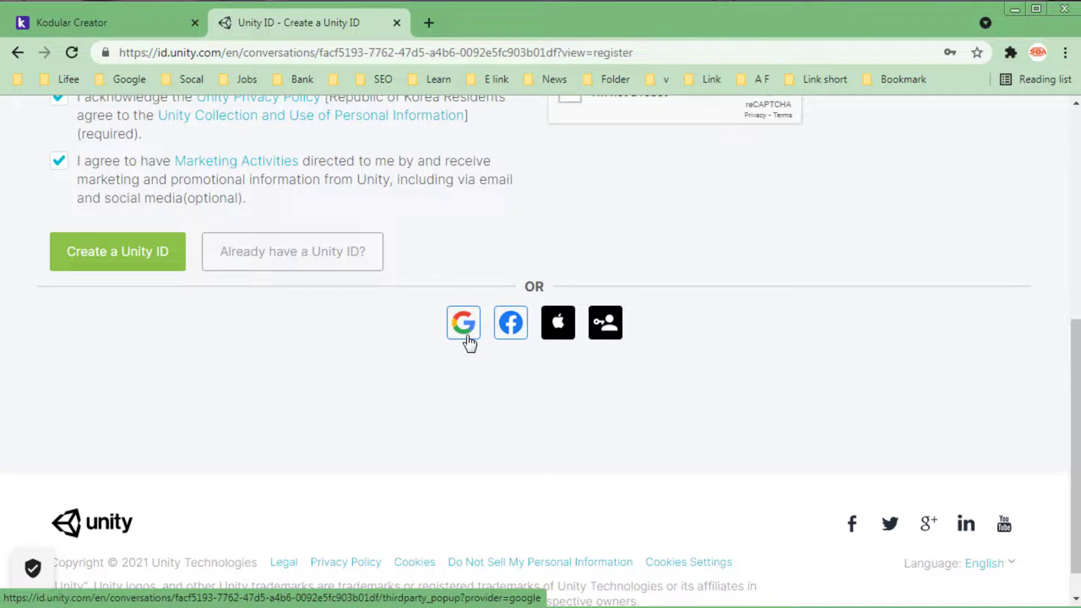
click(467, 338)
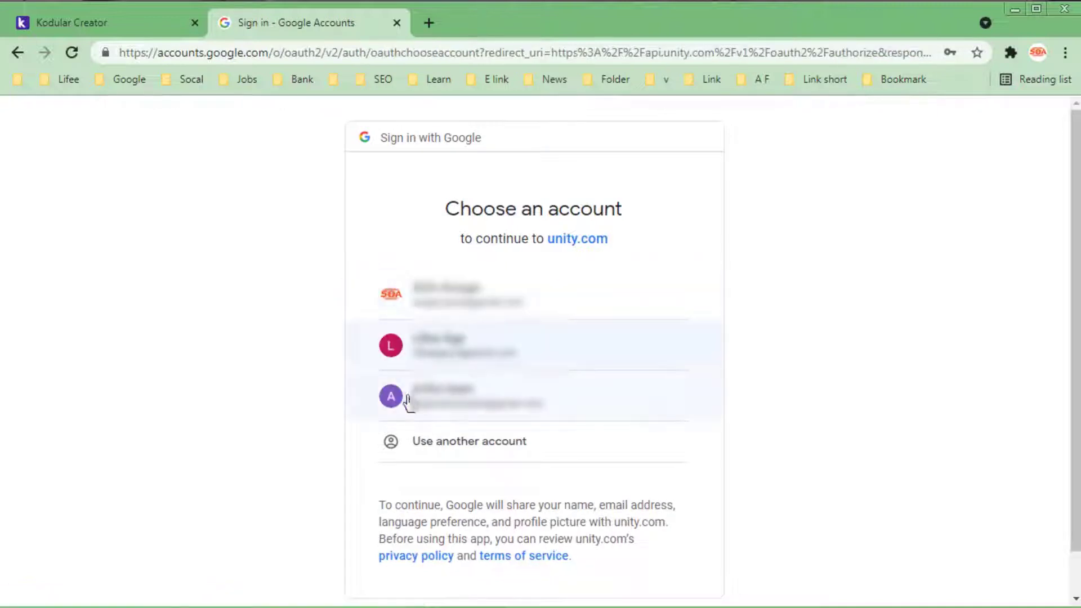
Go back to the Unity ID sign-in page and sign in with the saved credentials.
click(21, 59)
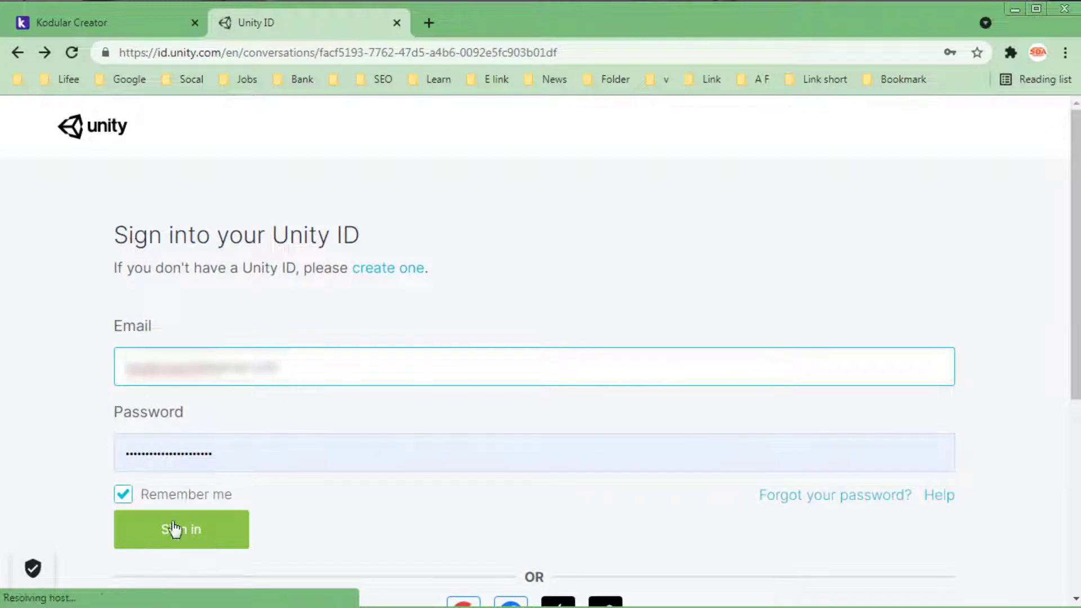
click(179, 540)
click(179, 540)
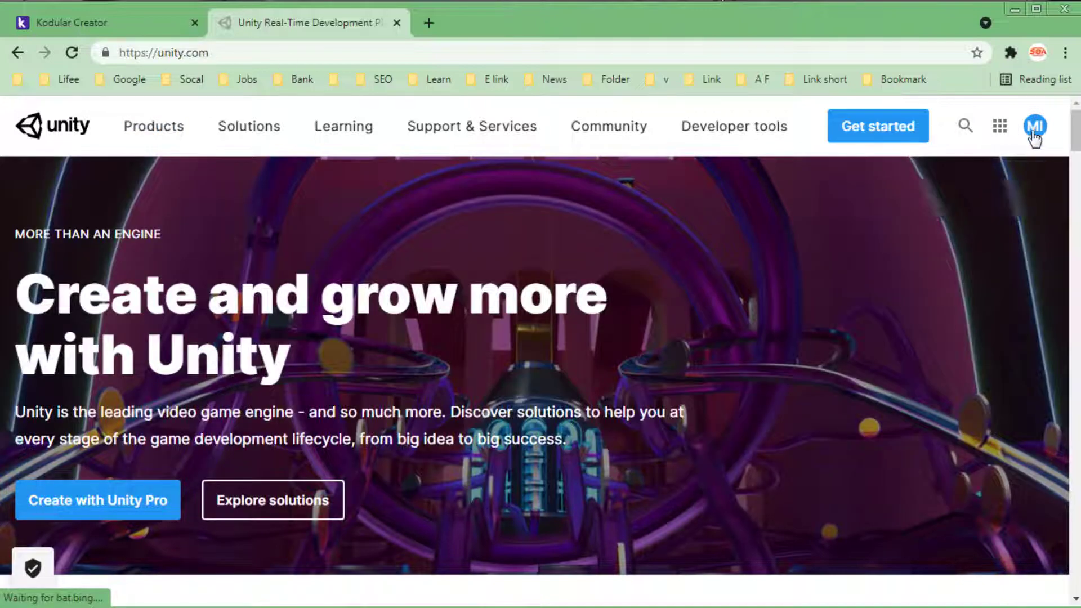
Open Services from the account avatar menu to reach the Unity Dashboard overview.
click(1038, 135)
scroll(930, 330, down, 3)
scroll(932, 315, up, 3)
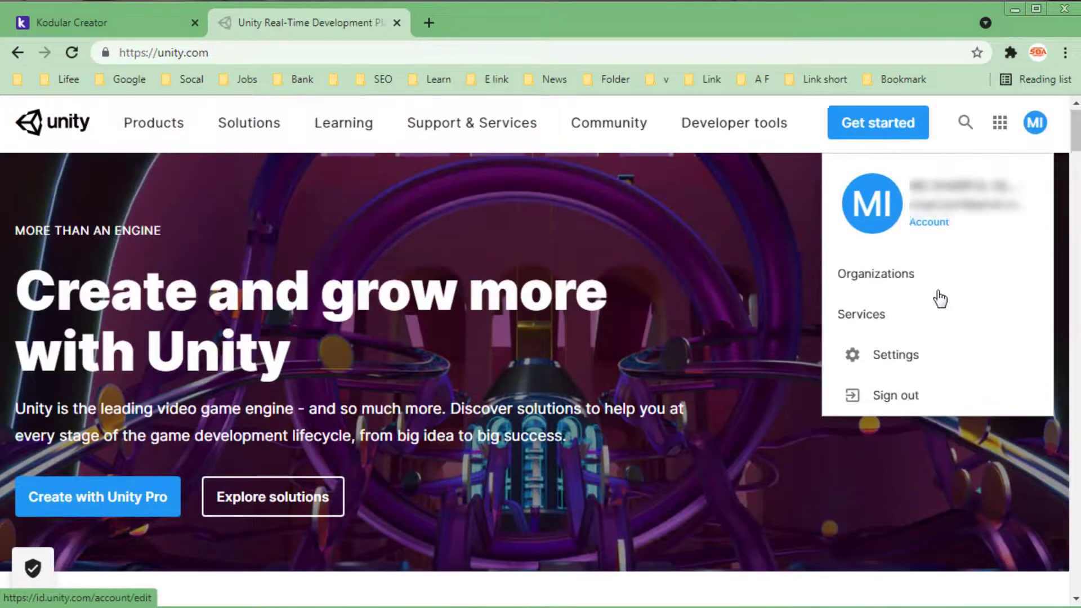
scroll(926, 270, down, 7)
scroll(924, 264, up, 7)
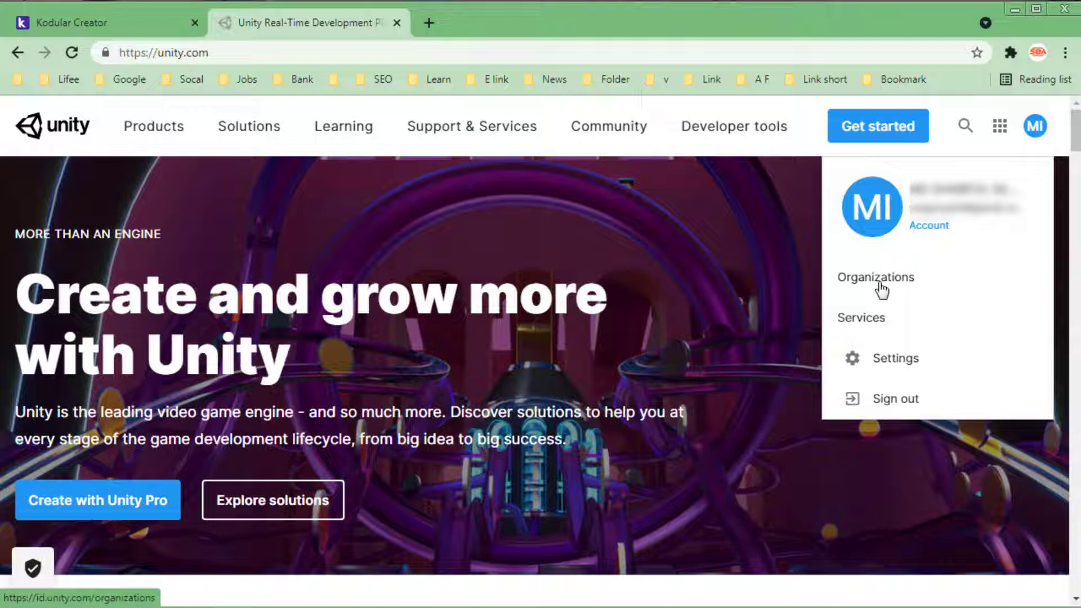
click(875, 320)
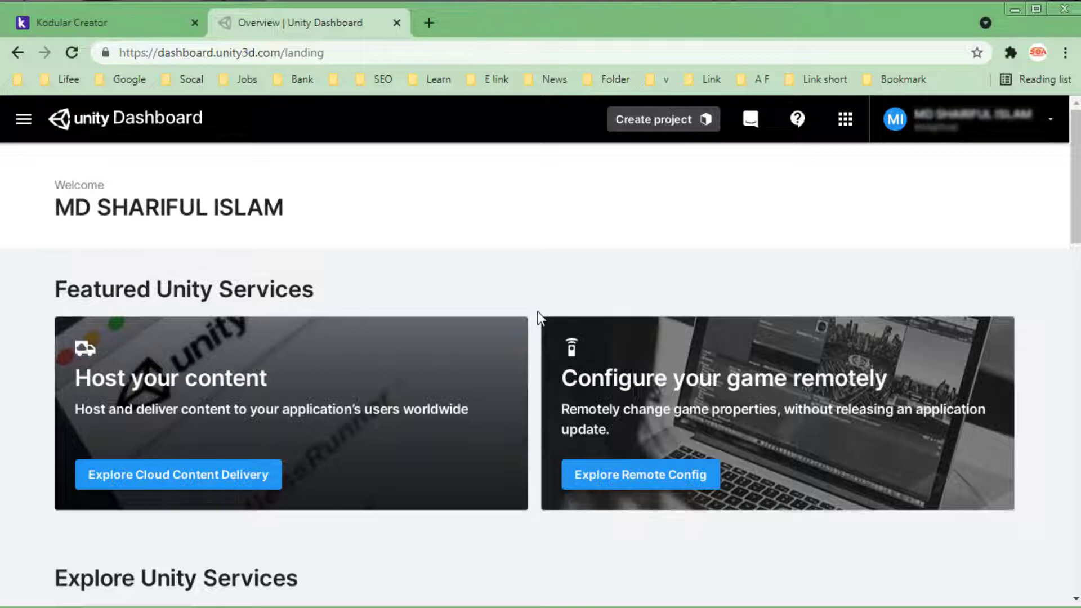
Filter Explore Unity Services to Monetization and open the Monetize card for Lifee.
scroll(539, 312, down, 4)
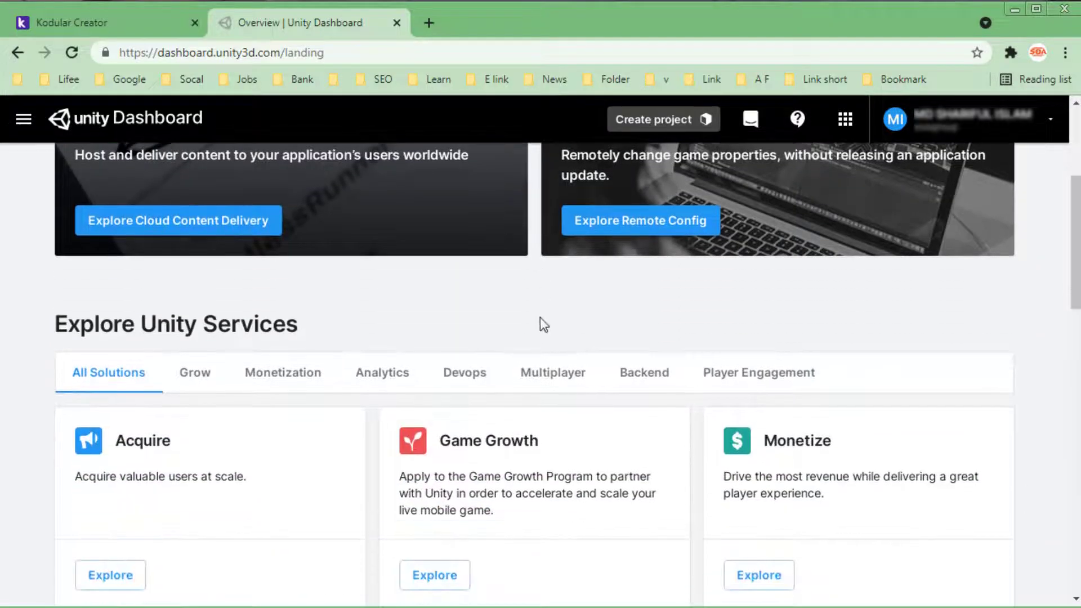
scroll(539, 316, down, 2)
scroll(539, 317, down, 2)
scroll(541, 318, down, 4)
scroll(542, 319, down, 2)
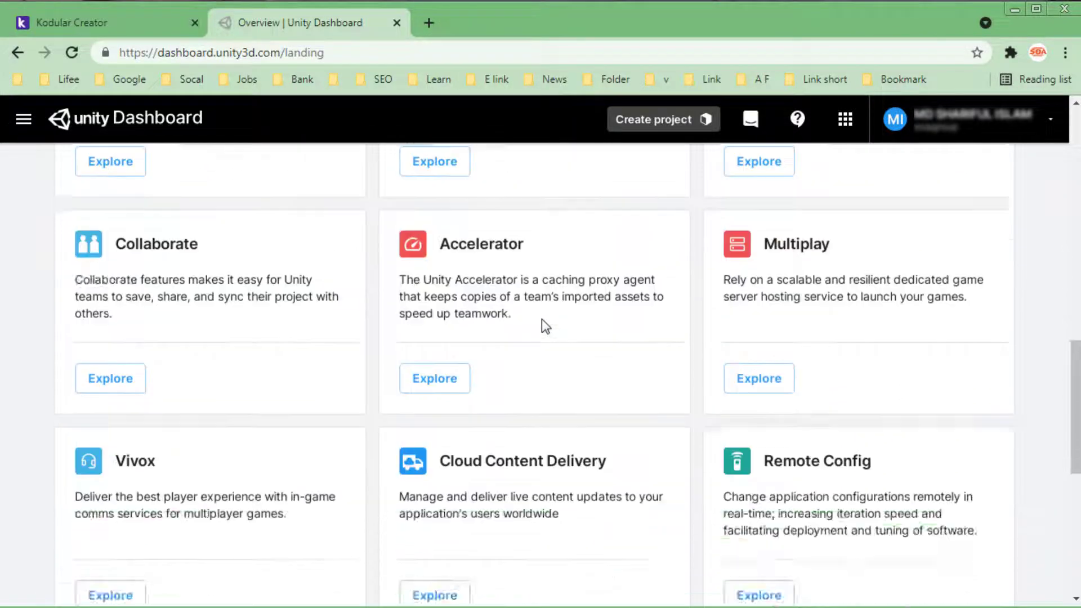
scroll(542, 319, down, 8)
scroll(542, 321, up, 2)
scroll(543, 321, up, 9)
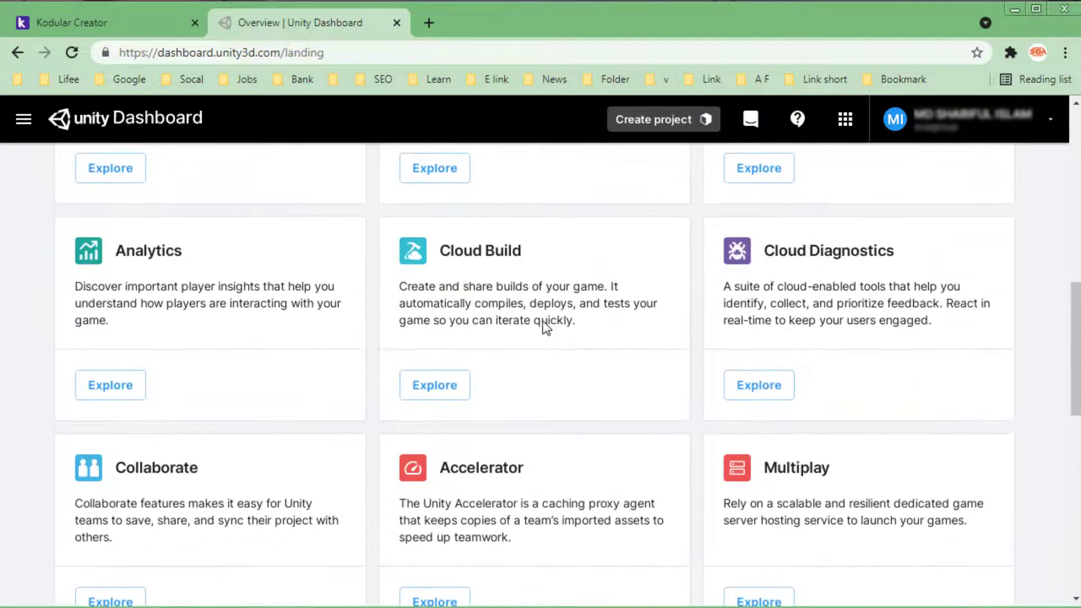
scroll(545, 322, up, 3)
scroll(544, 321, up, 3)
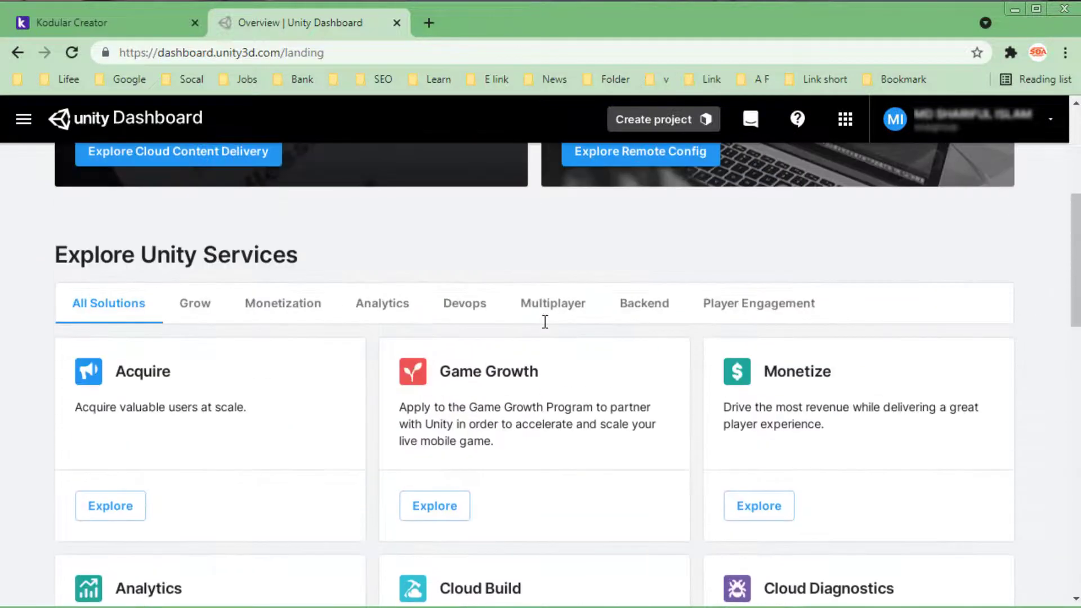
click(290, 307)
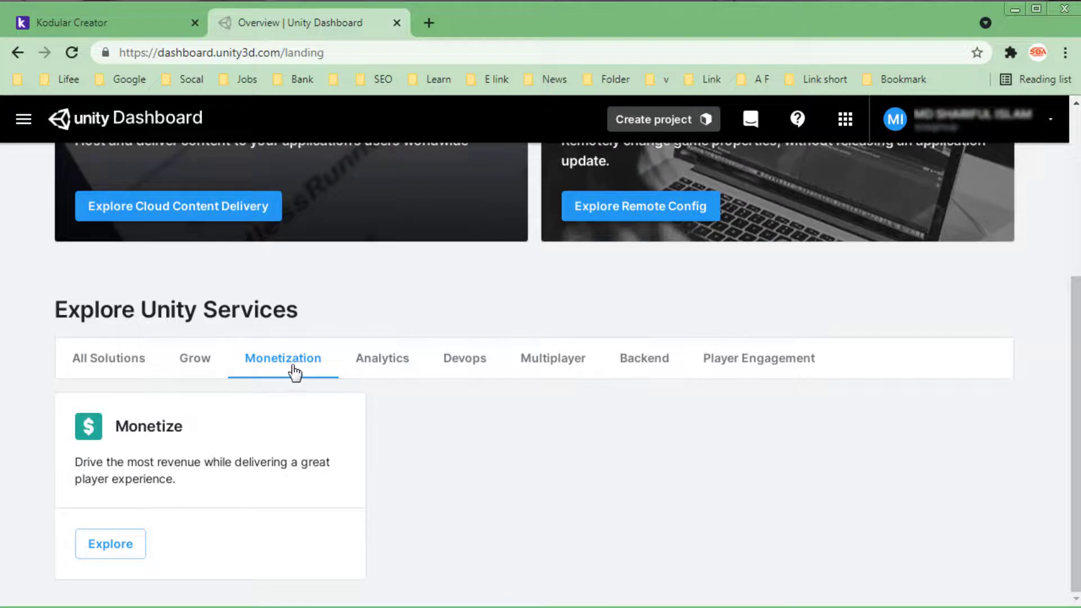
click(105, 547)
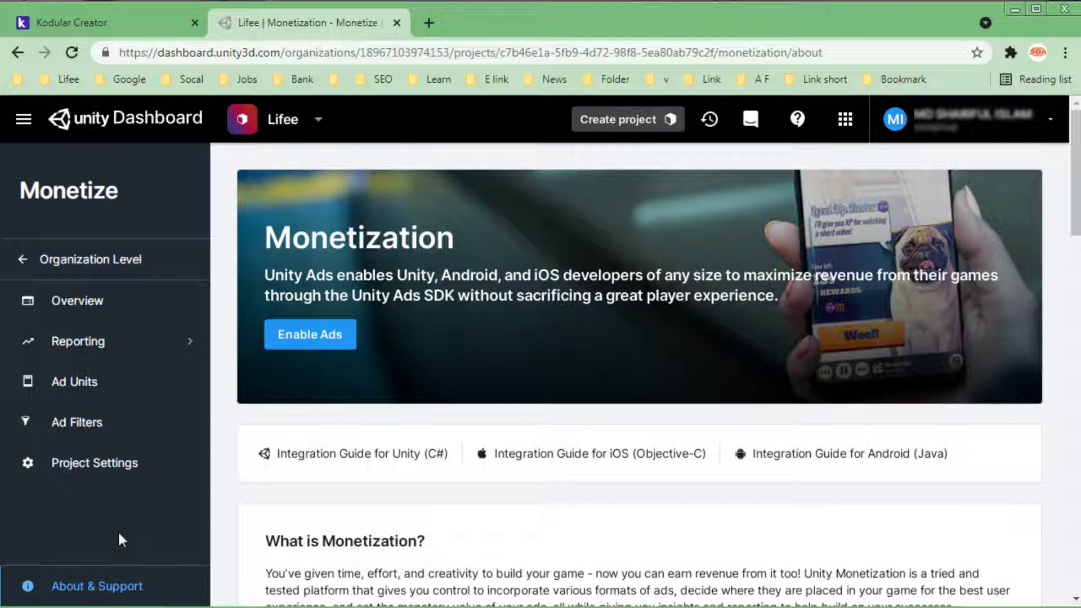
Enable ads using 3rd Party Mediation with mediation partner Other, and confirm.
click(321, 345)
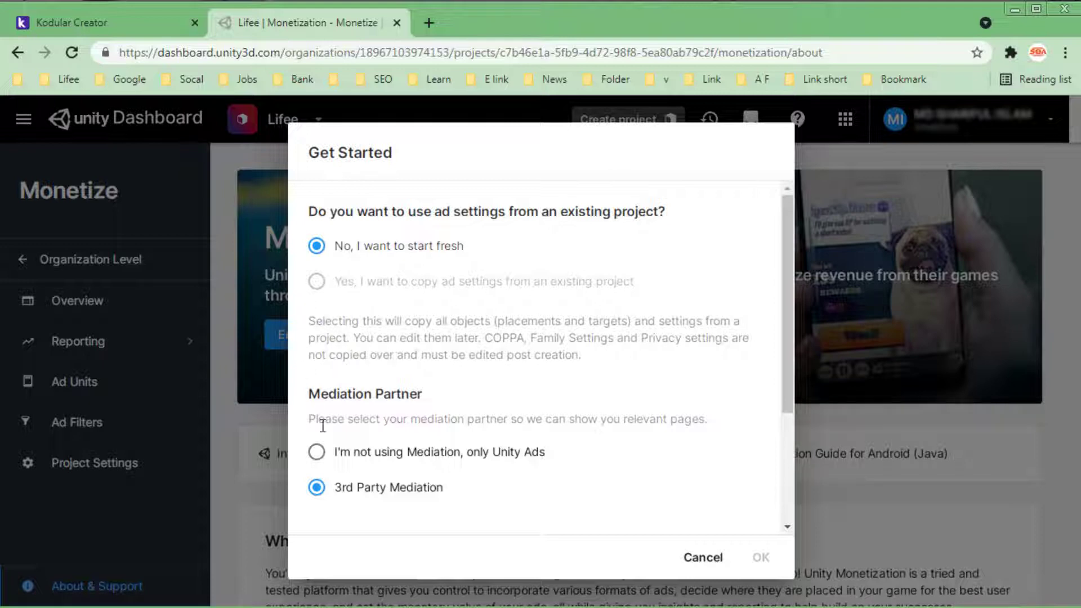
scroll(322, 417, down, 3)
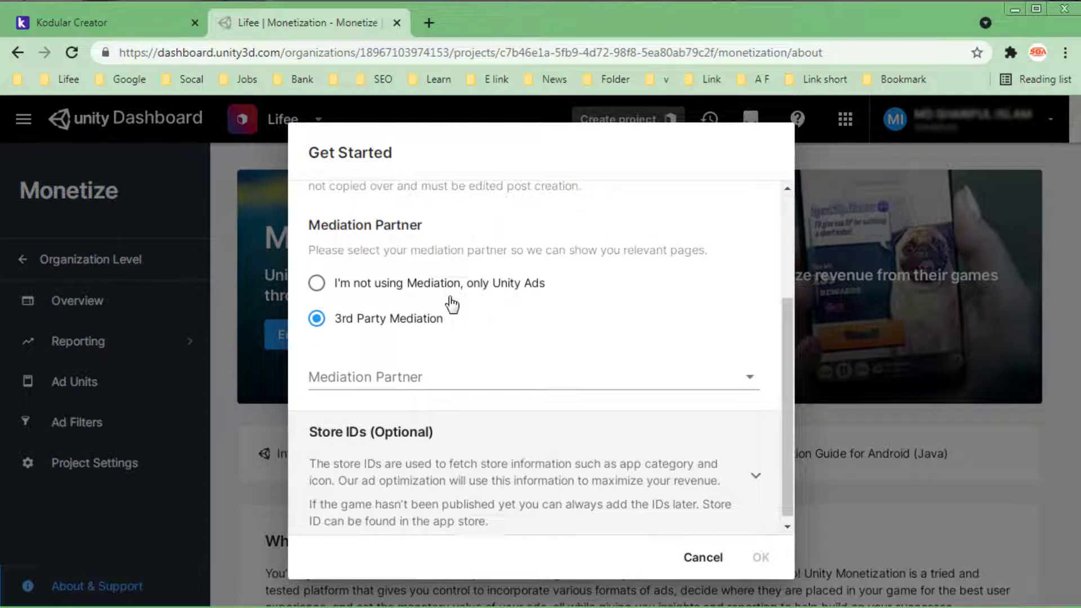
scroll(347, 400, up, 1)
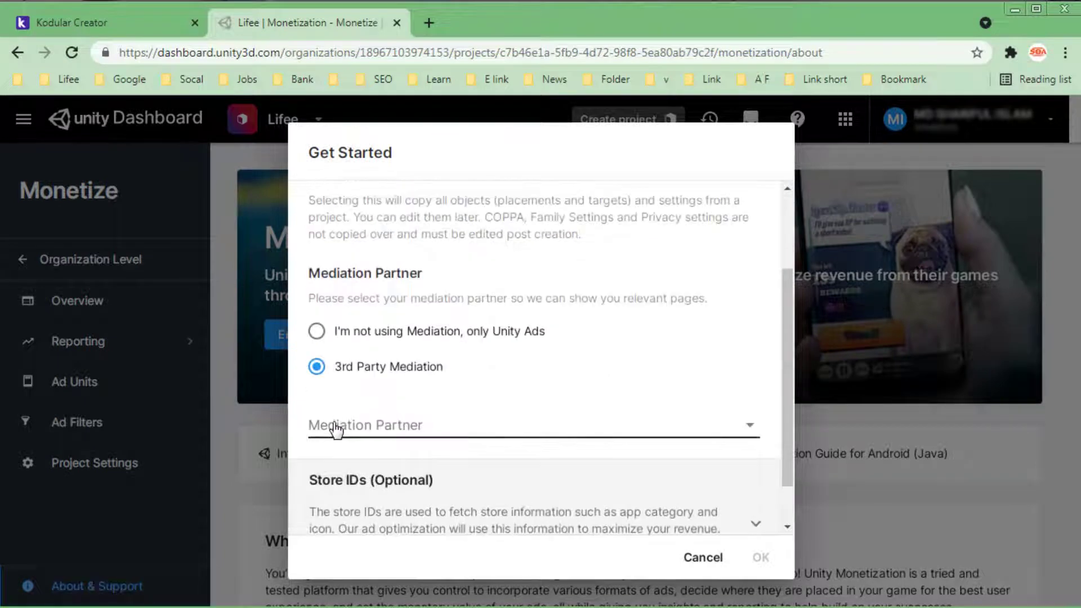
click(337, 426)
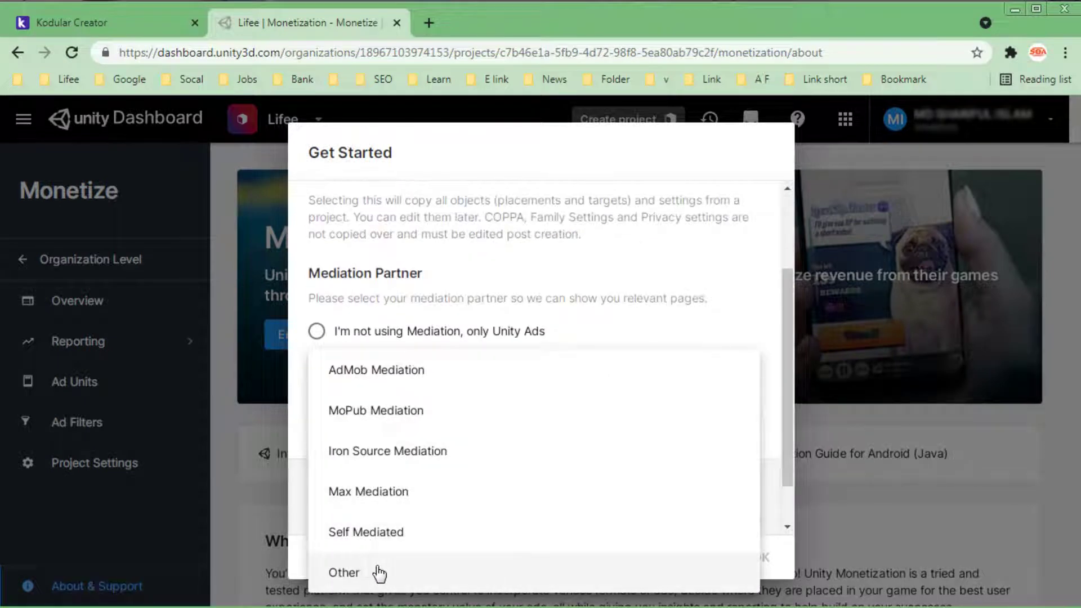
click(387, 549)
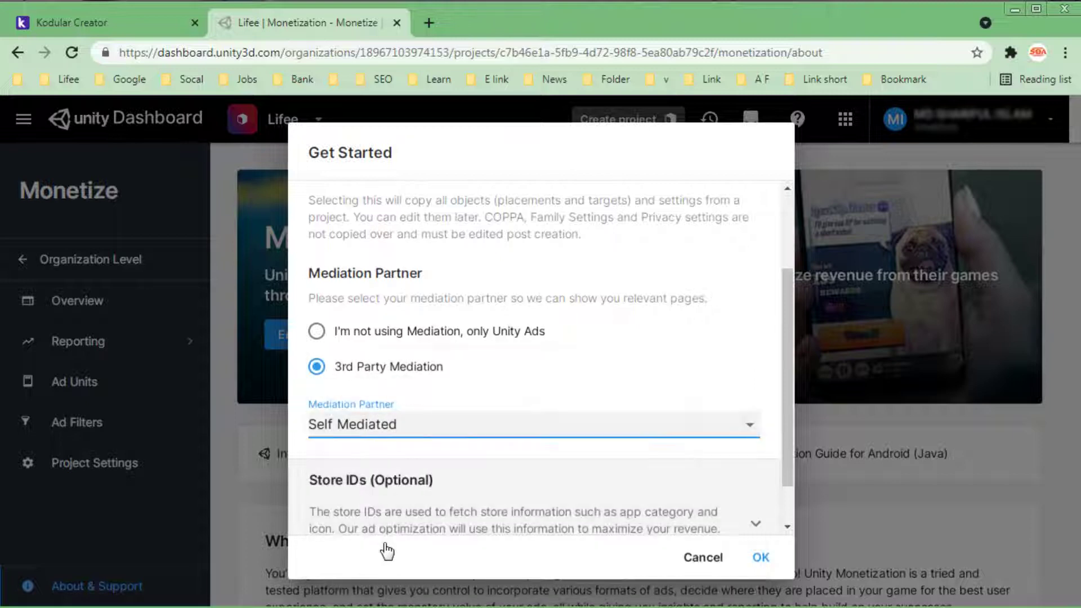
click(352, 431)
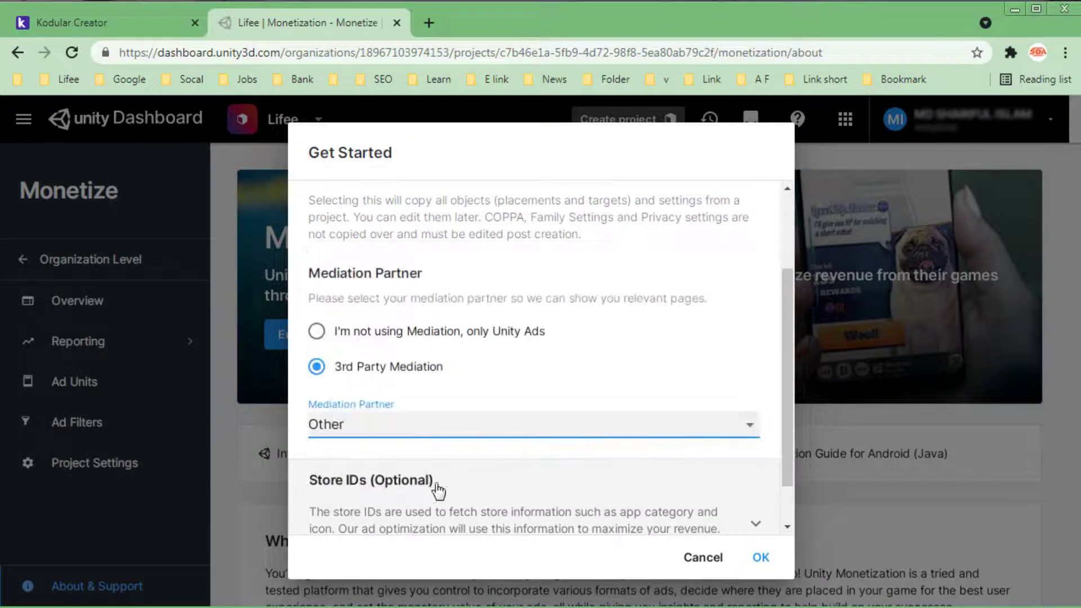
scroll(535, 451, down, 2)
click(759, 559)
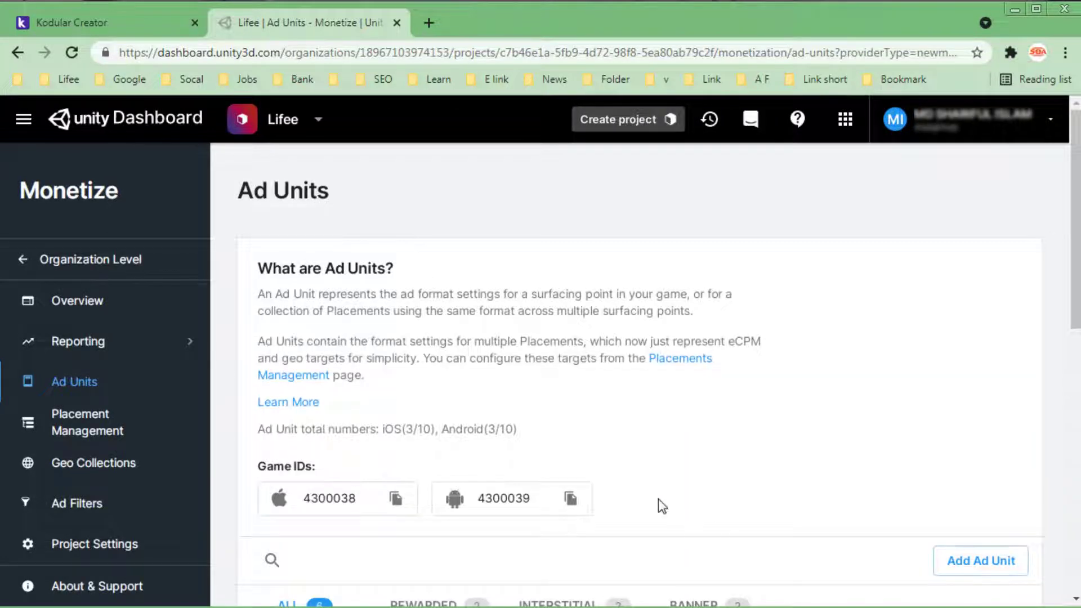
triple_click(301, 466)
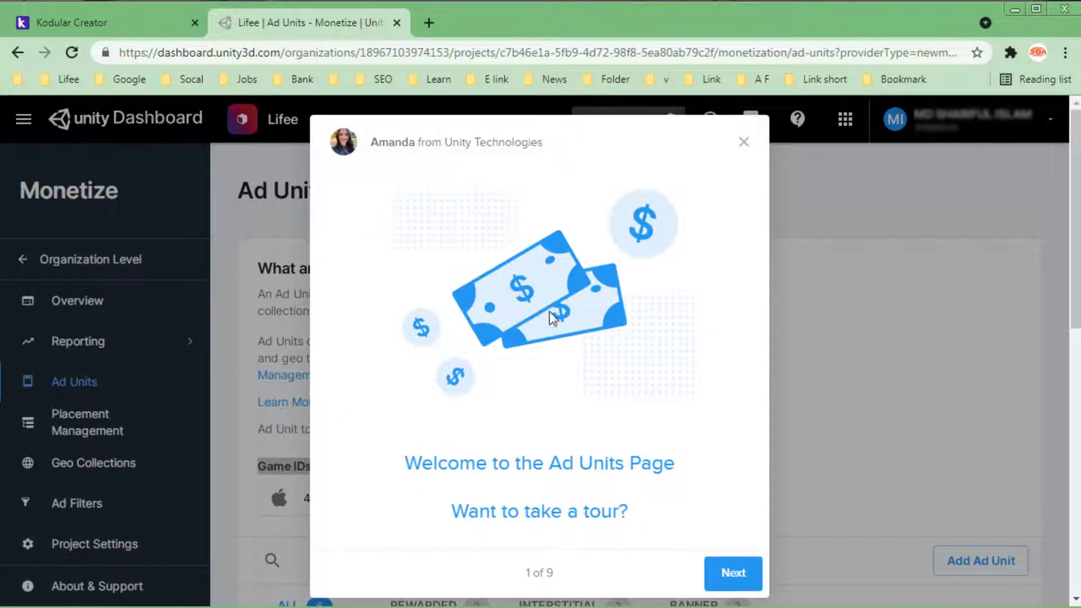
click(727, 577)
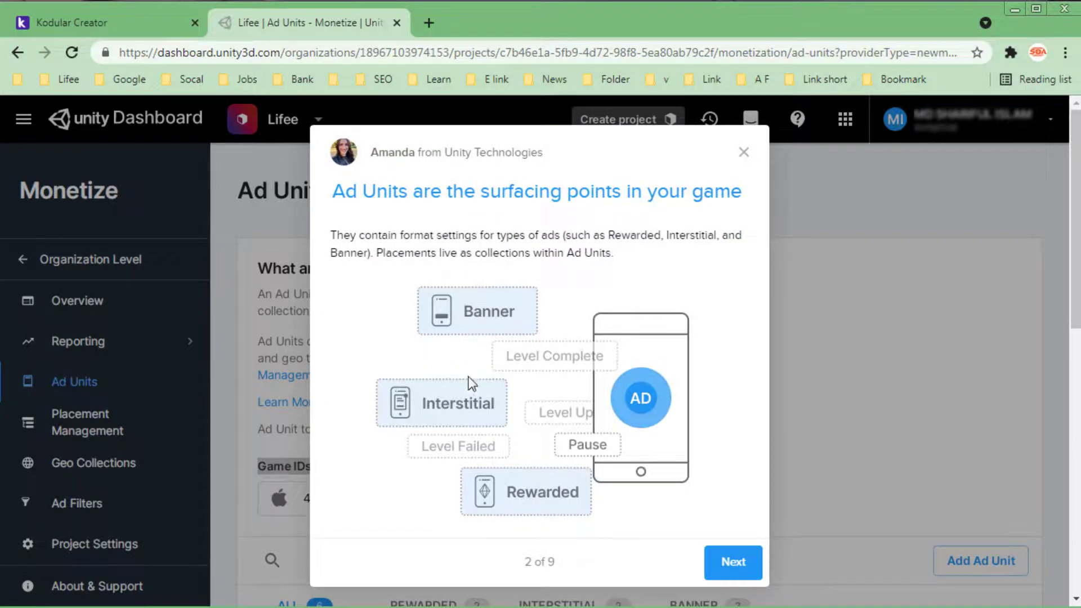
click(750, 577)
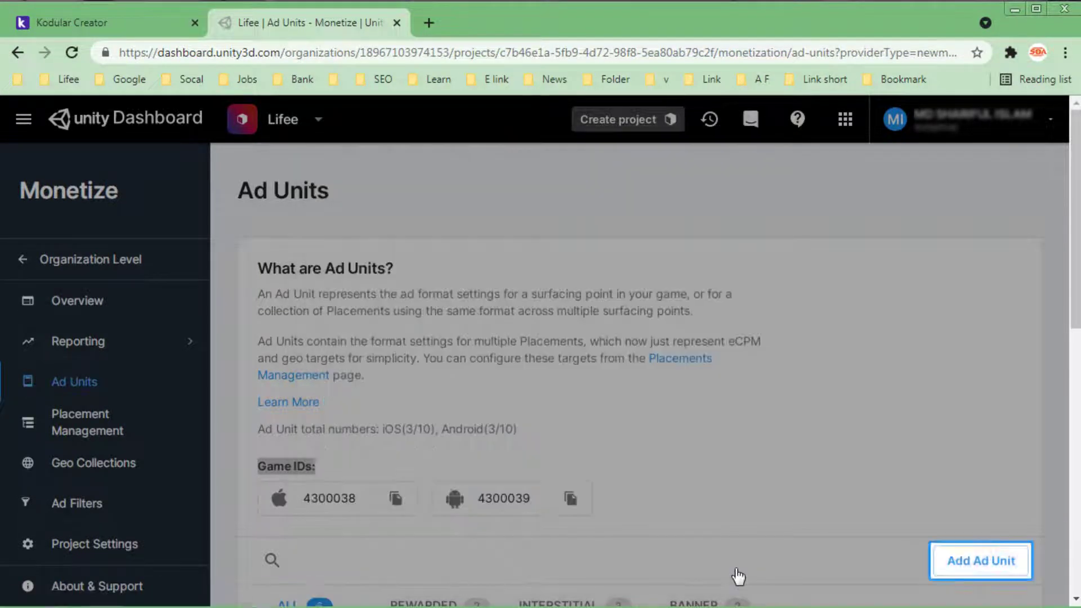
click(1037, 485)
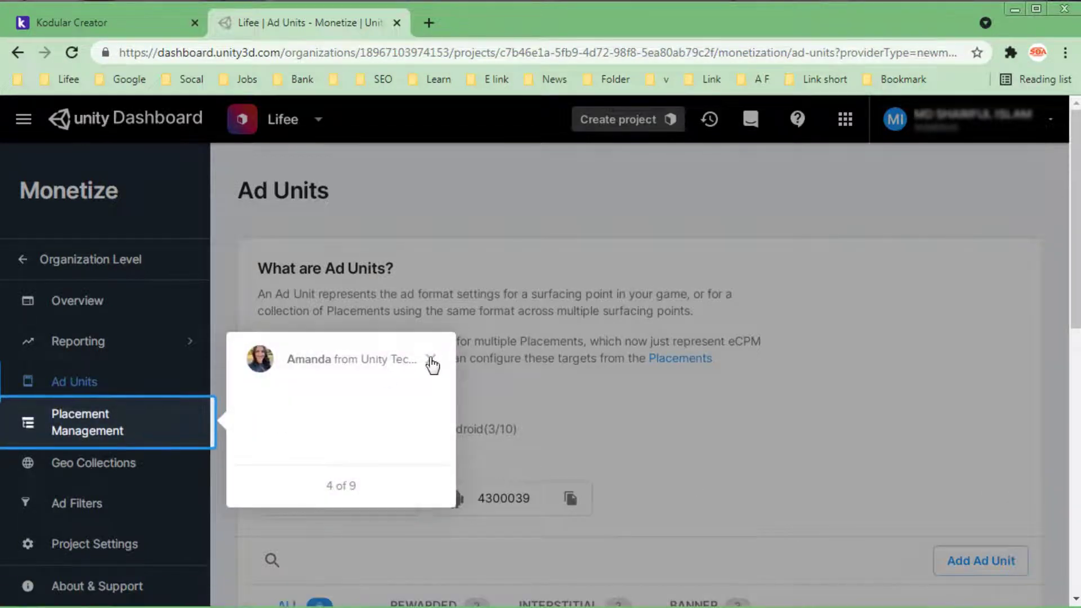
click(431, 359)
scroll(509, 374, down, 2)
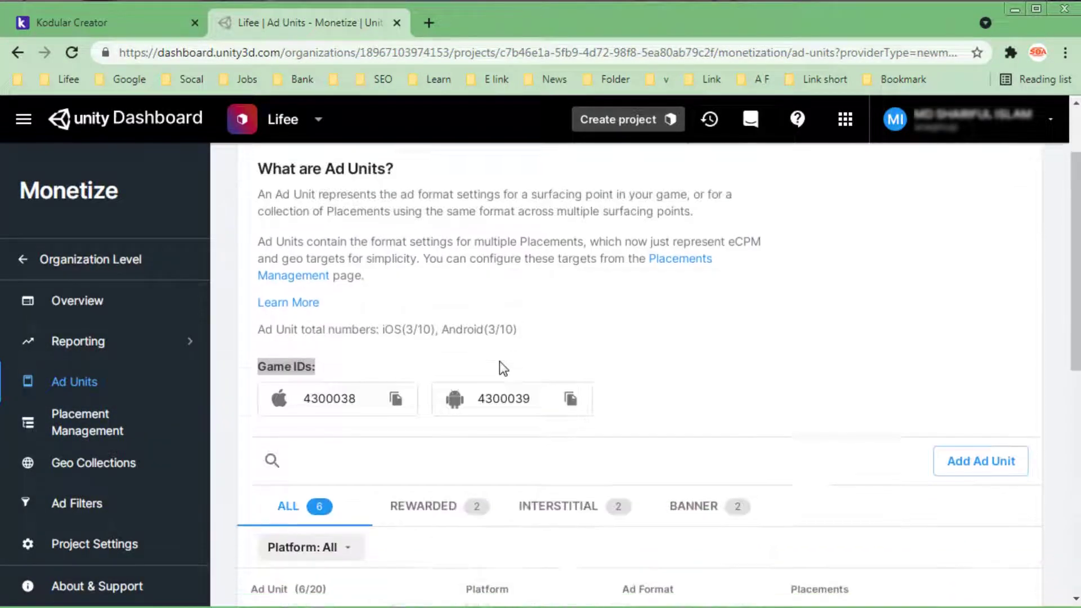
scroll(500, 367, down, 3)
Copy the Android Game ID 4300039 and look over the ad unit table.
click(284, 221)
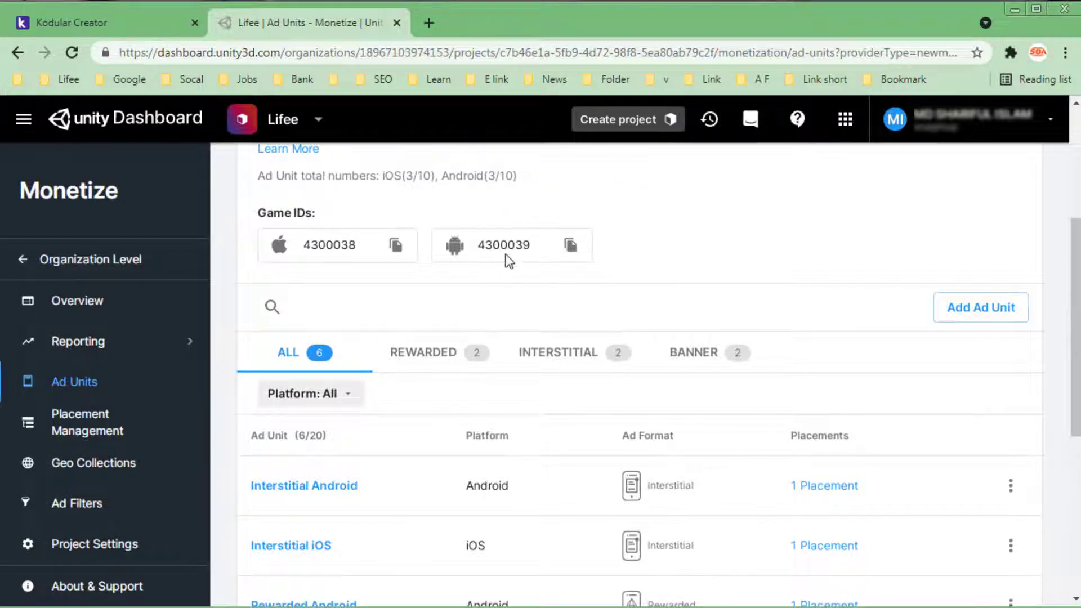
click(574, 249)
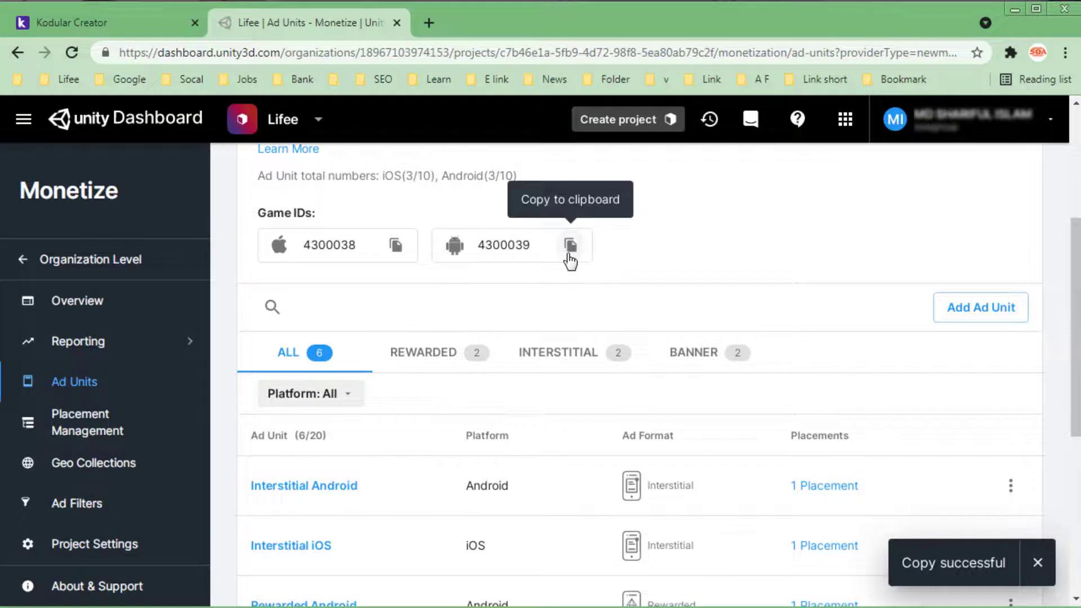
scroll(570, 259, down, 1)
scroll(555, 273, down, 2)
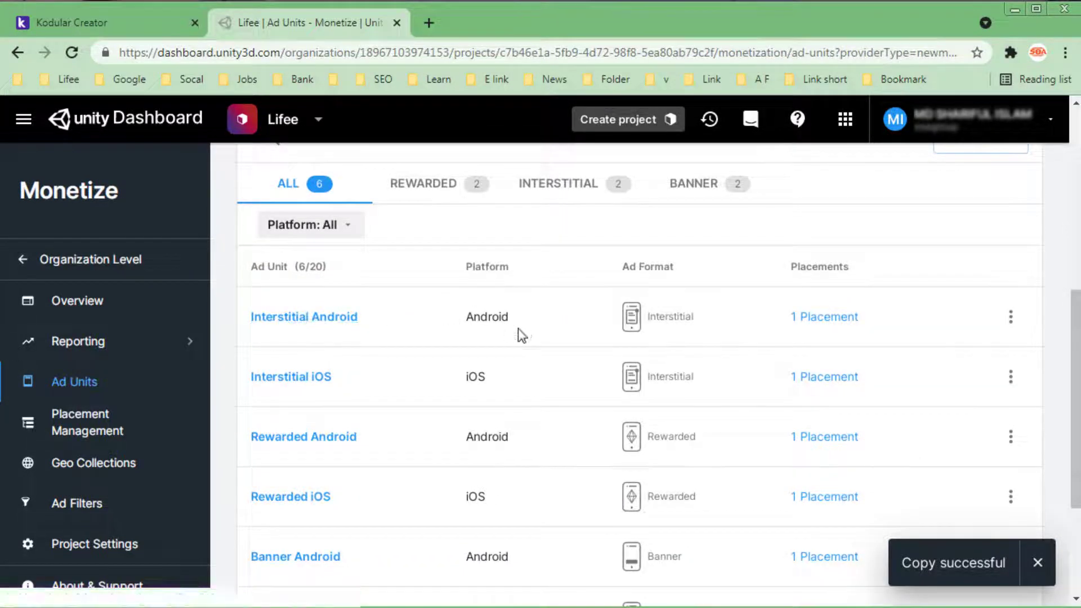
scroll(478, 379, down, 3)
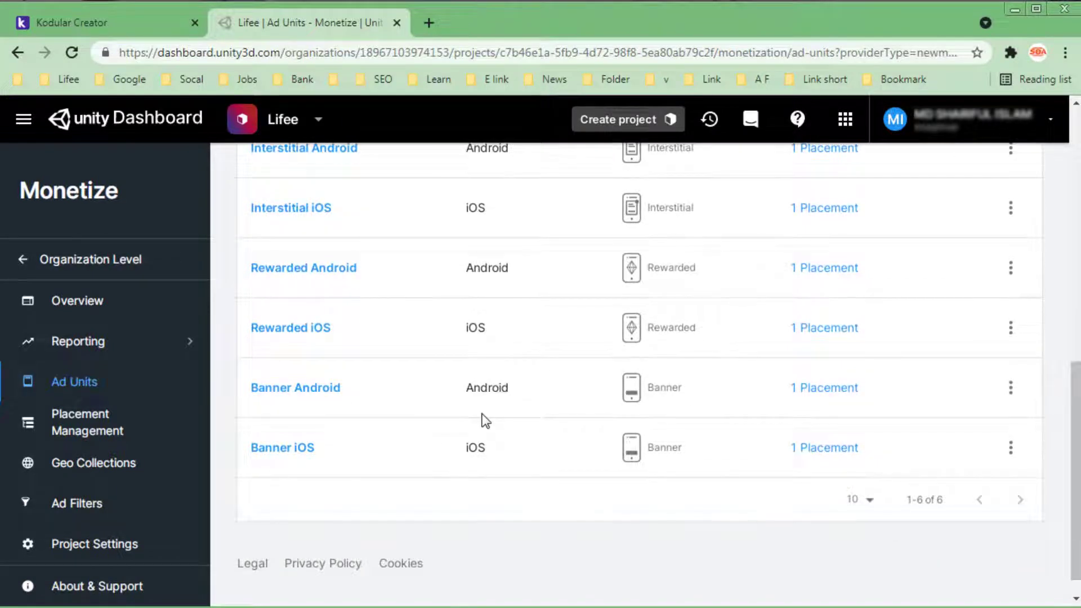
scroll(474, 405, up, 8)
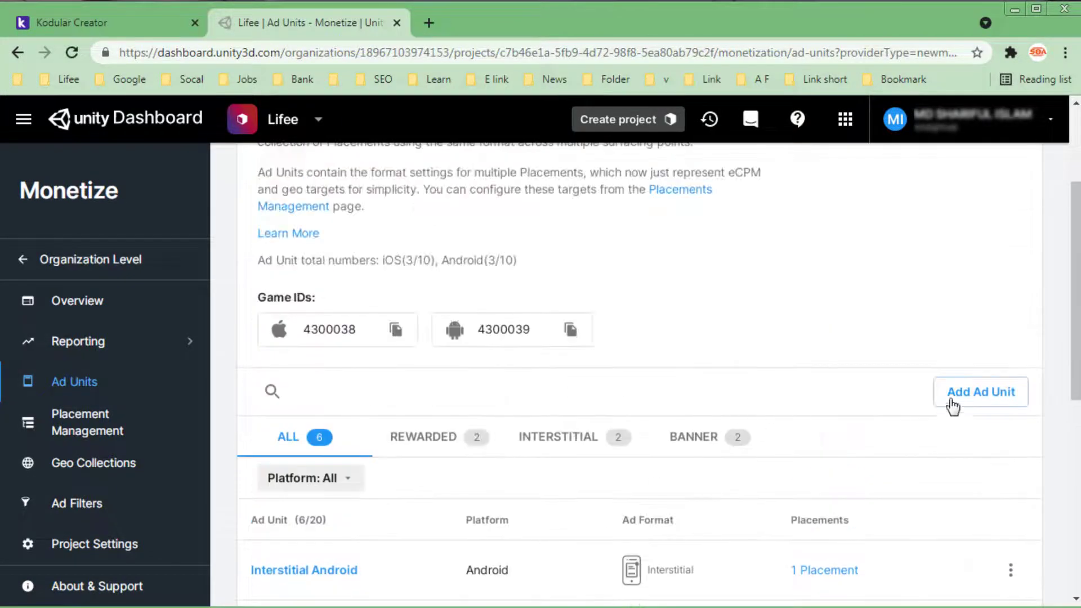
Start a new ad unit with the Rewarded ad format on the Android platform.
click(974, 394)
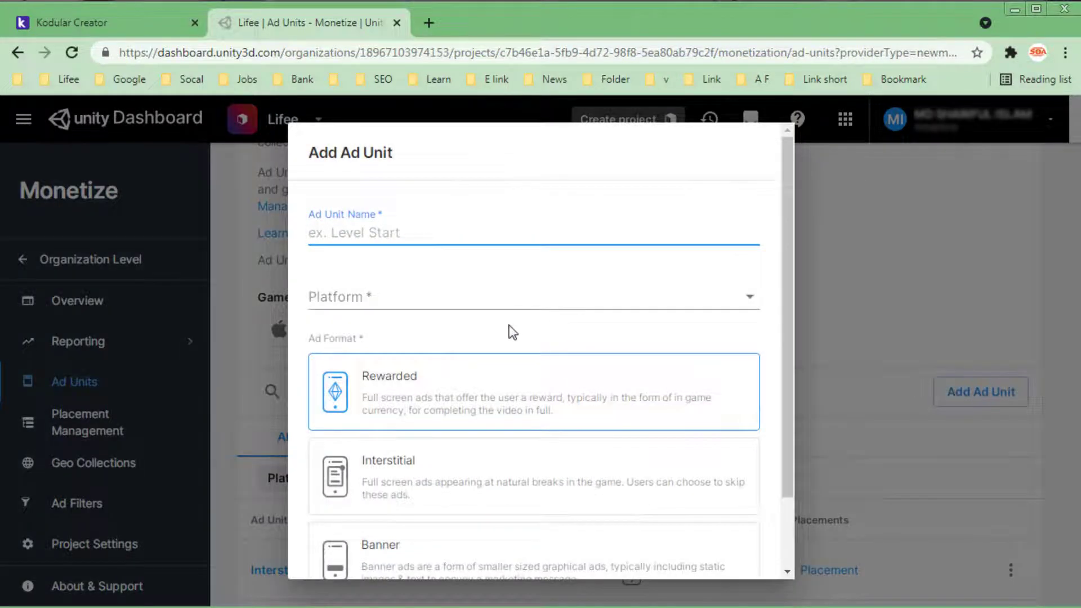
scroll(506, 332, down, 2)
click(469, 476)
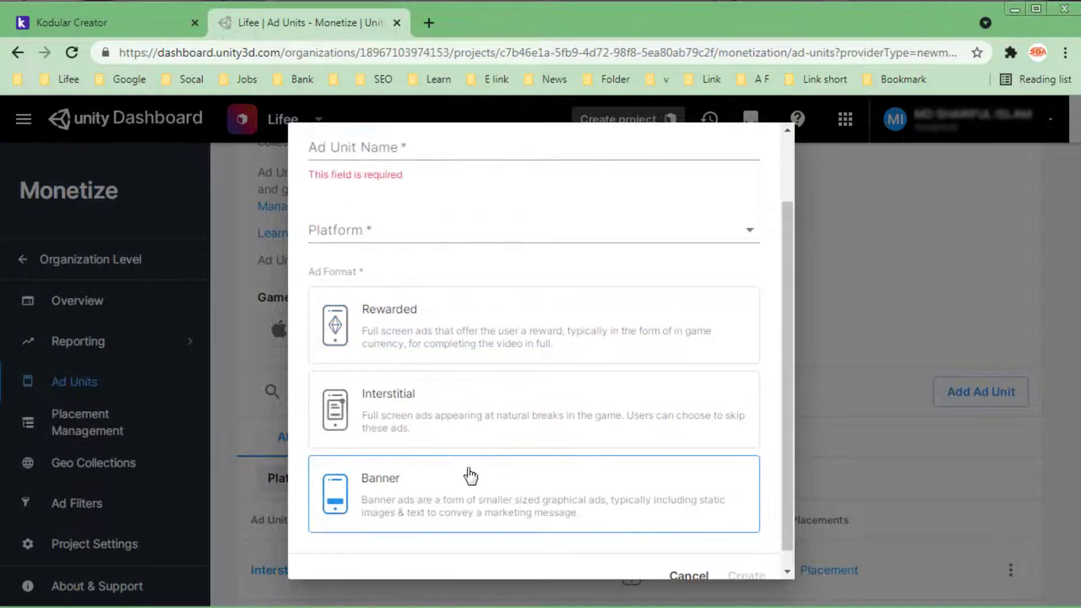
click(450, 333)
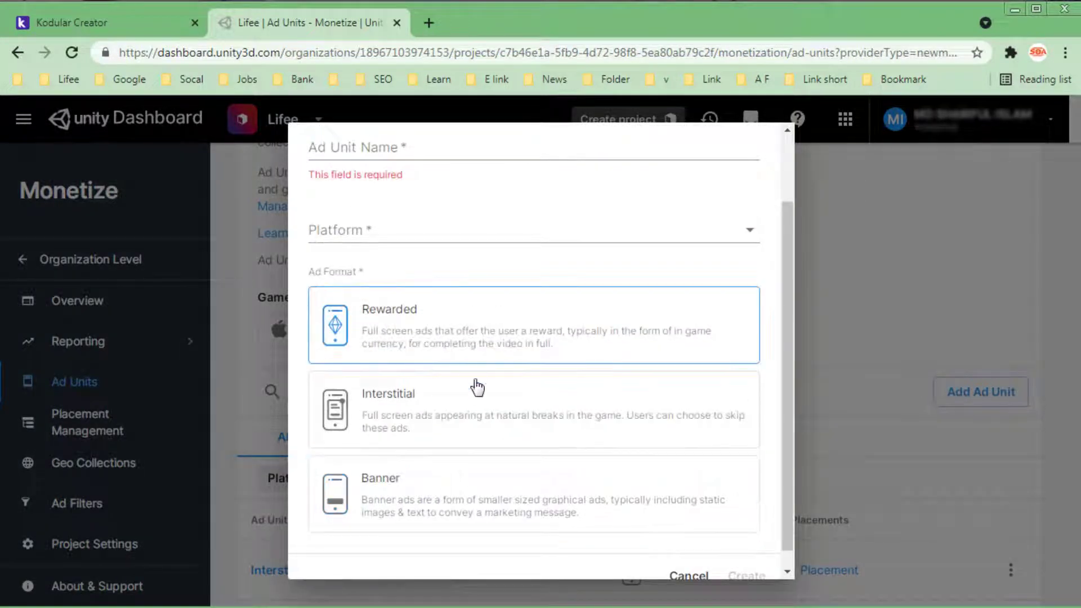
click(462, 416)
click(484, 345)
scroll(473, 443, up, 2)
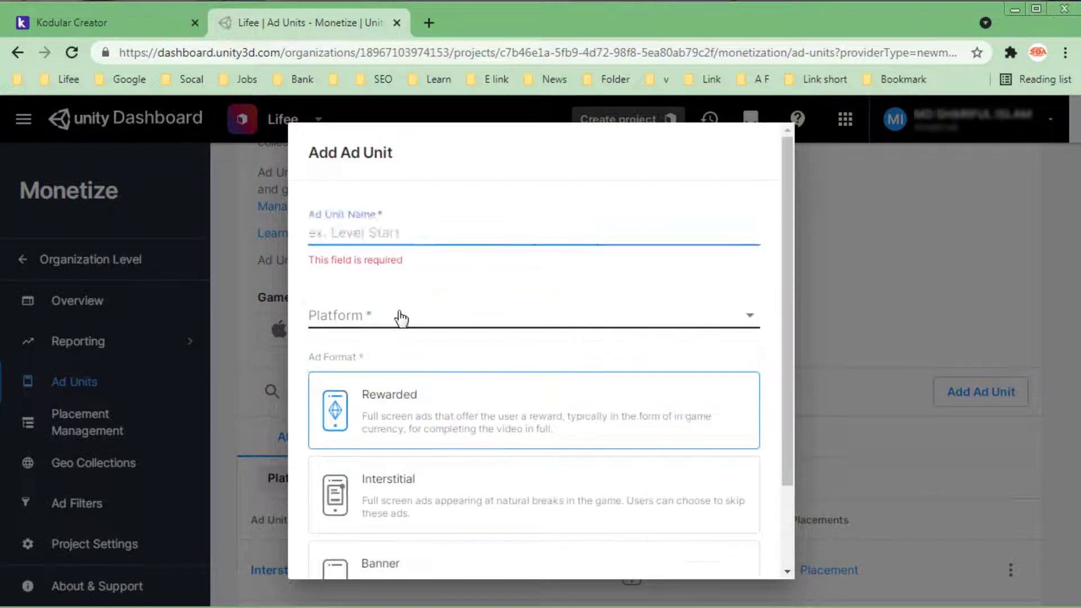
click(400, 314)
click(400, 367)
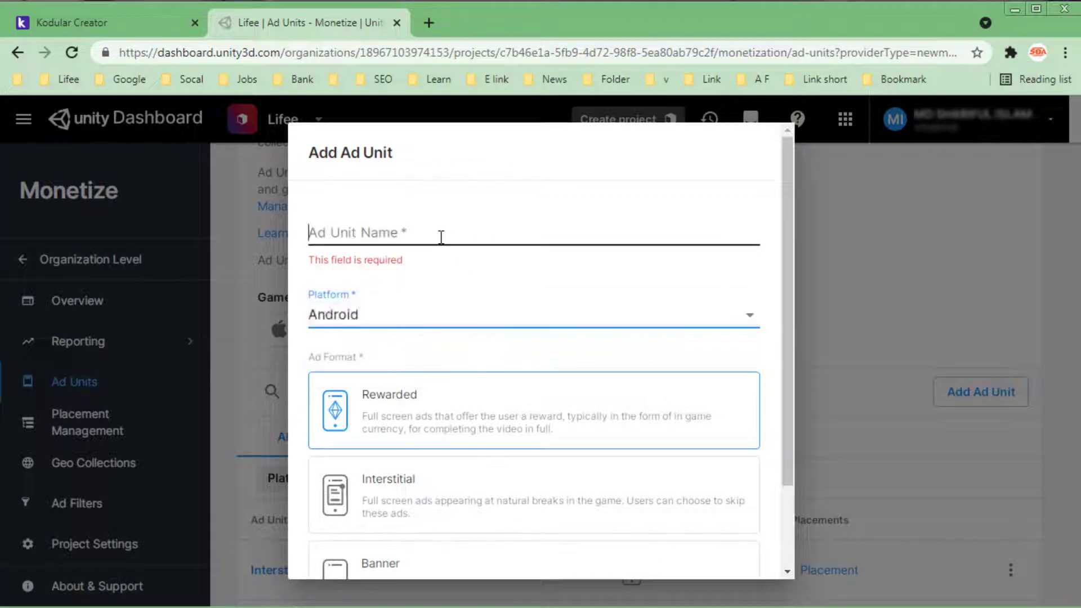
Name the ad unit 'Rewarded', create it and dismiss the confirmation.
double_click(403, 396)
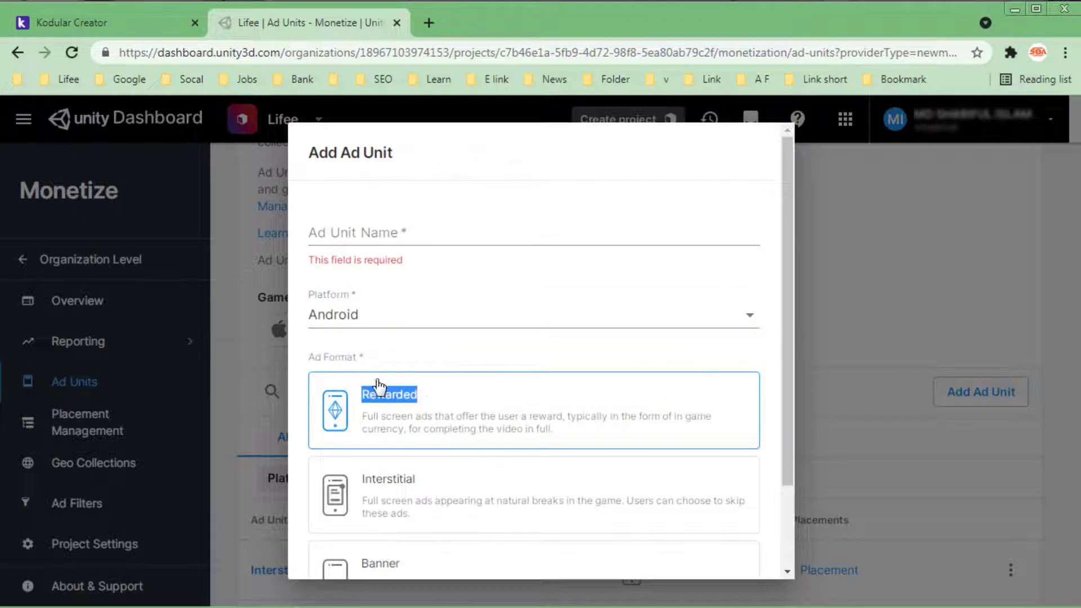
click(367, 231)
key(ctrl+v)
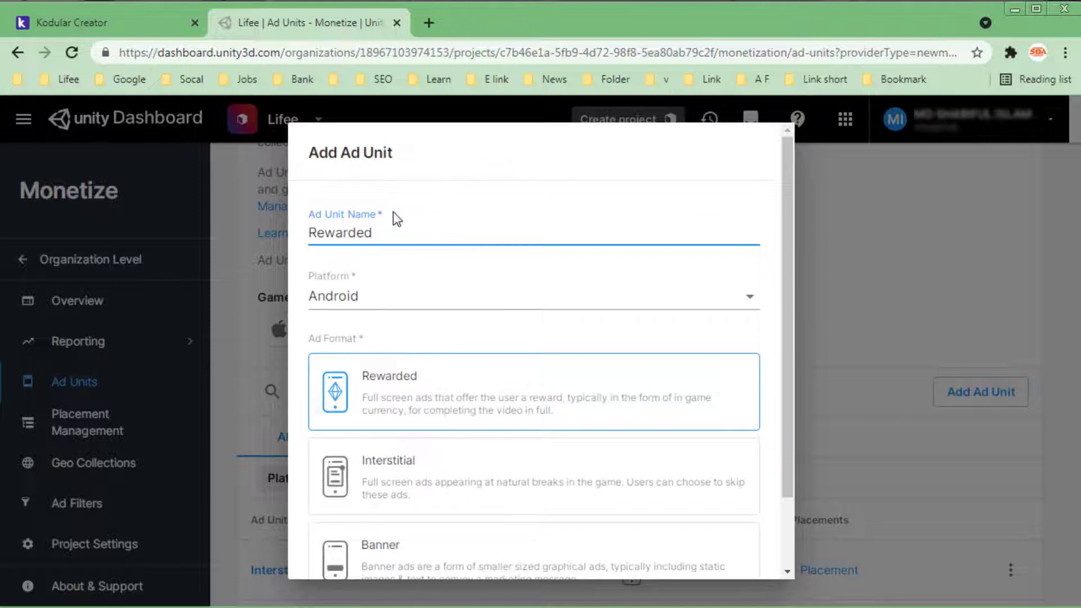
scroll(398, 219, down, 2)
click(754, 570)
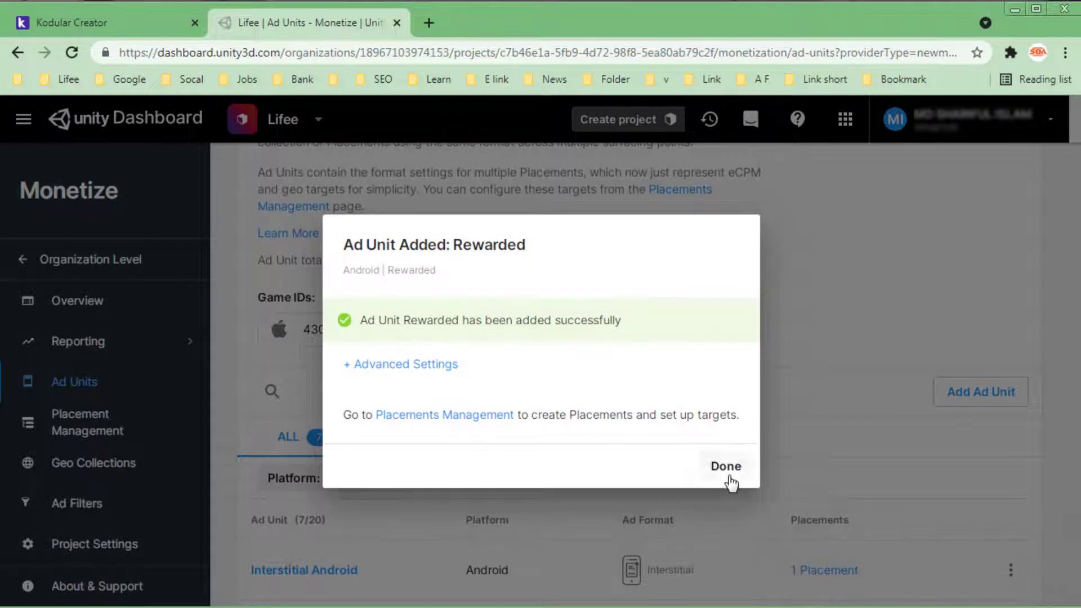
click(725, 467)
scroll(721, 469, down, 1)
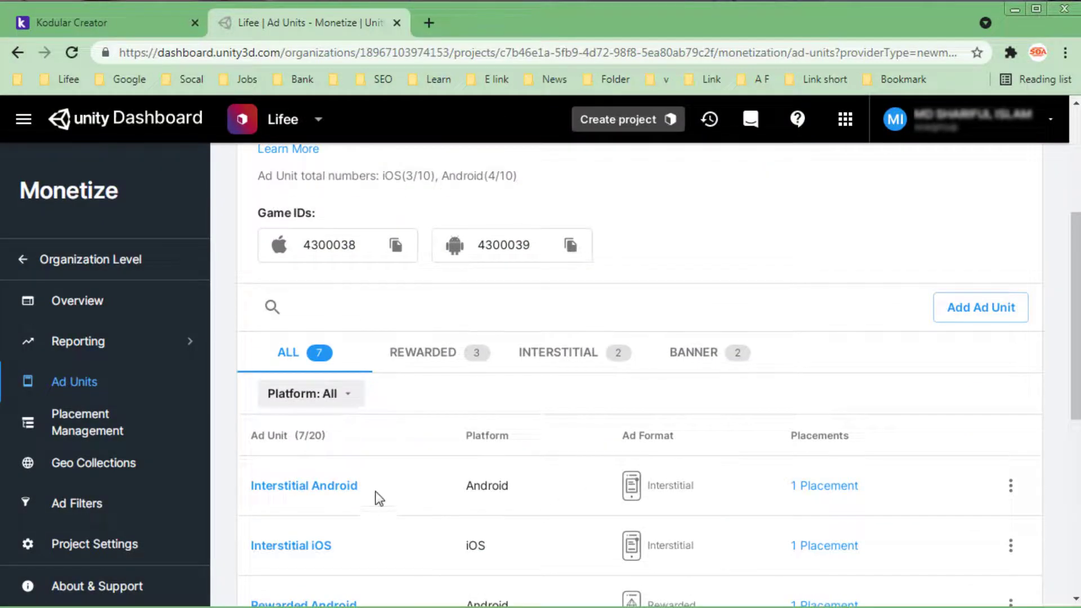
Review the Rewarded, Interstitial and Banner ad units, then copy the Android Game ID 4300039.
scroll(374, 495, down, 5)
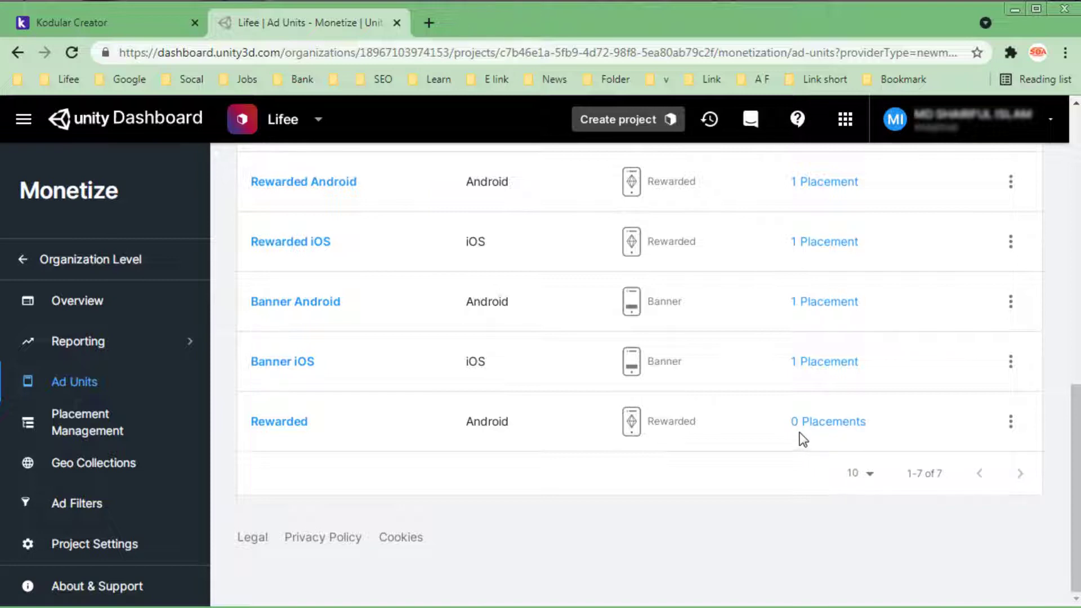
scroll(802, 439, up, 2)
scroll(883, 316, up, 1)
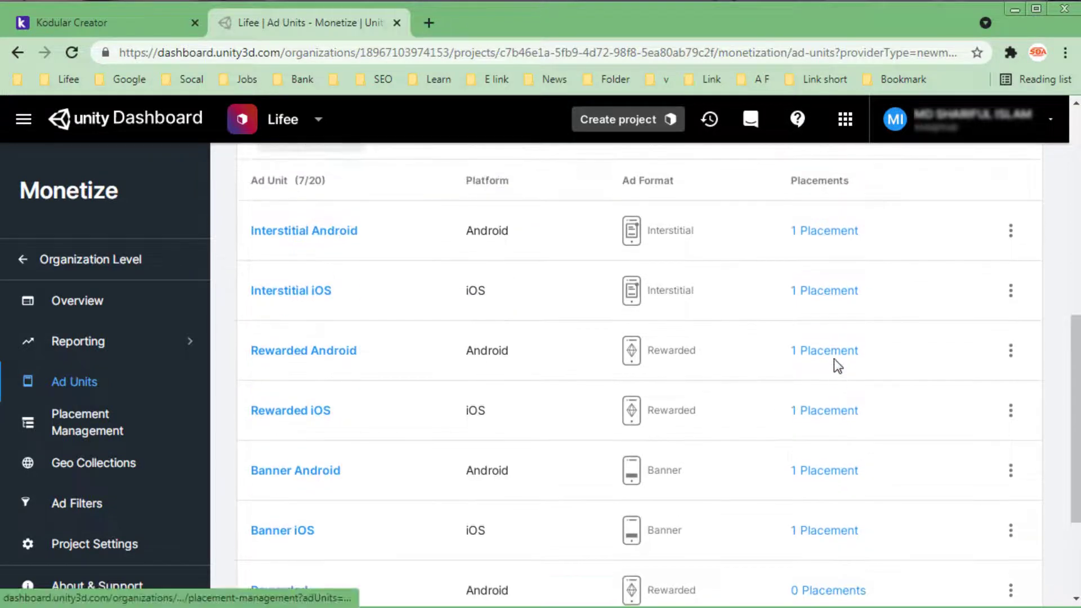
scroll(850, 391, up, 1)
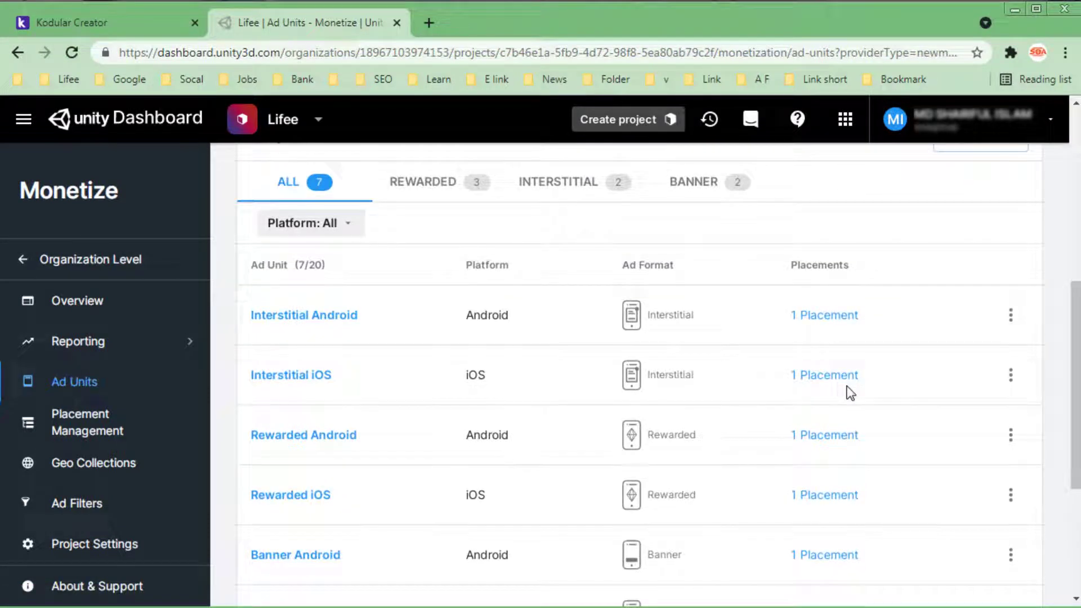
scroll(569, 366, up, 3)
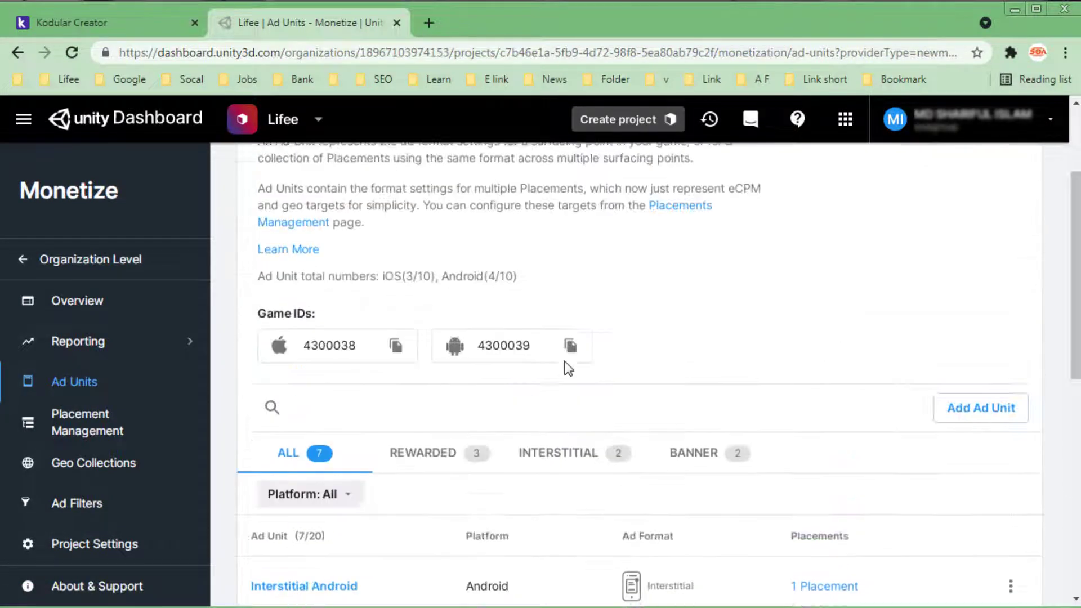
scroll(570, 378, down, 3)
scroll(528, 367, up, 1)
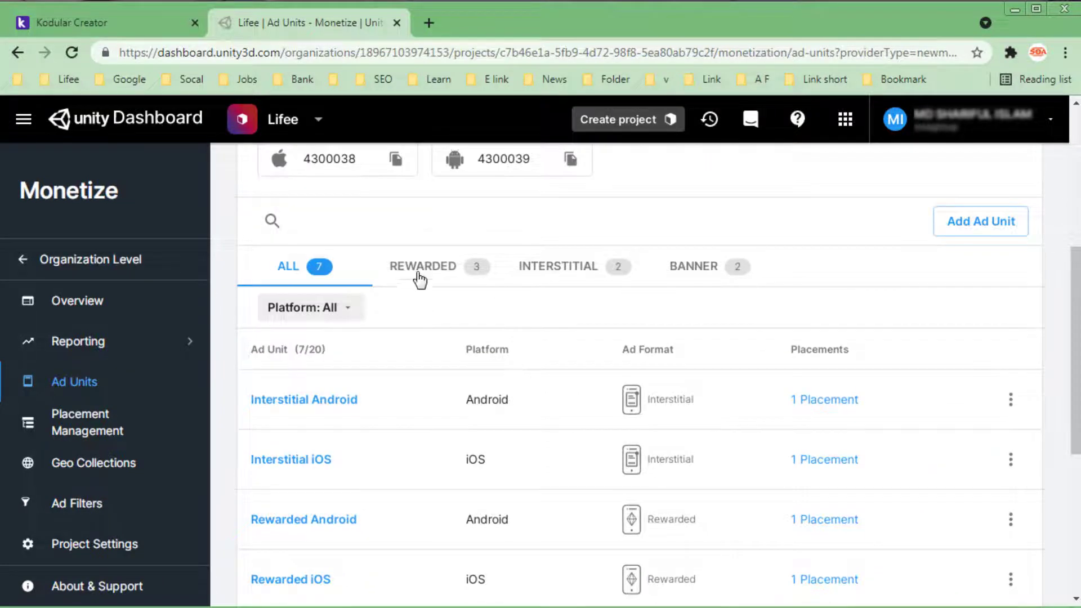
click(417, 278)
click(567, 280)
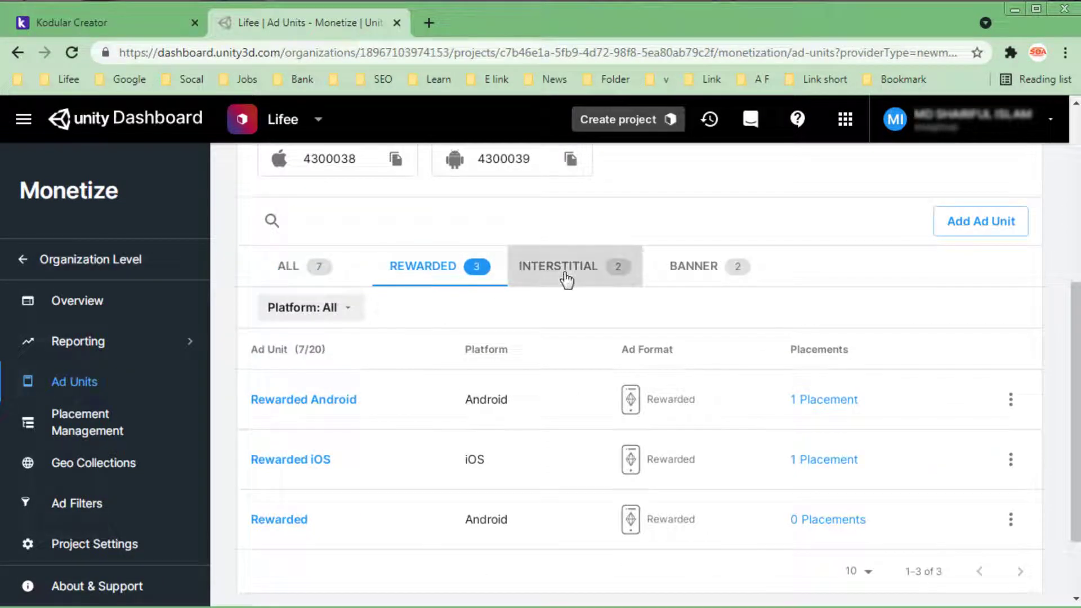
click(682, 284)
click(300, 269)
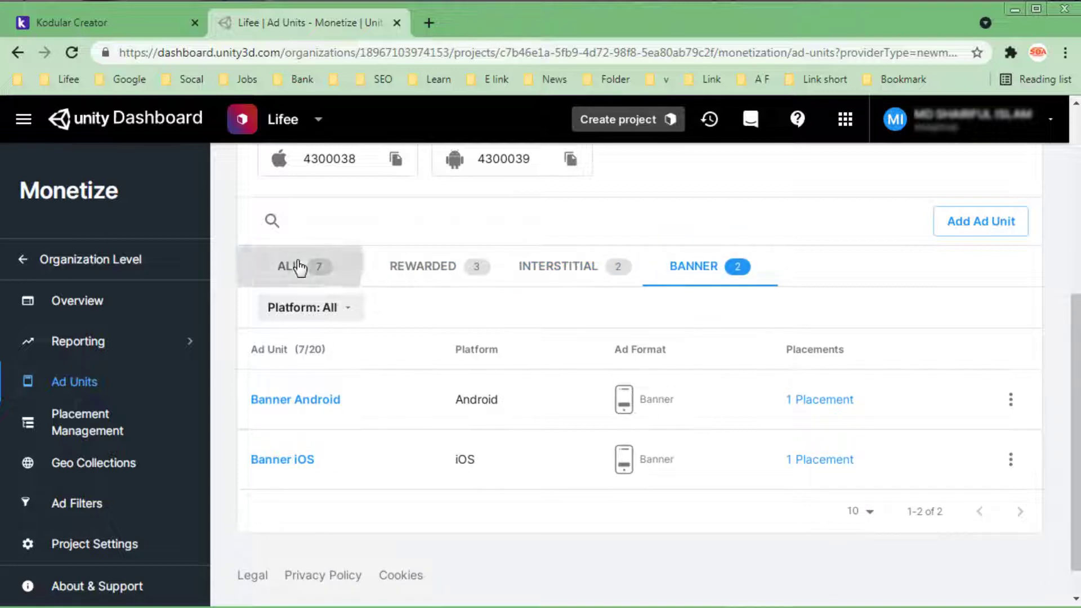
scroll(493, 366, up, 2)
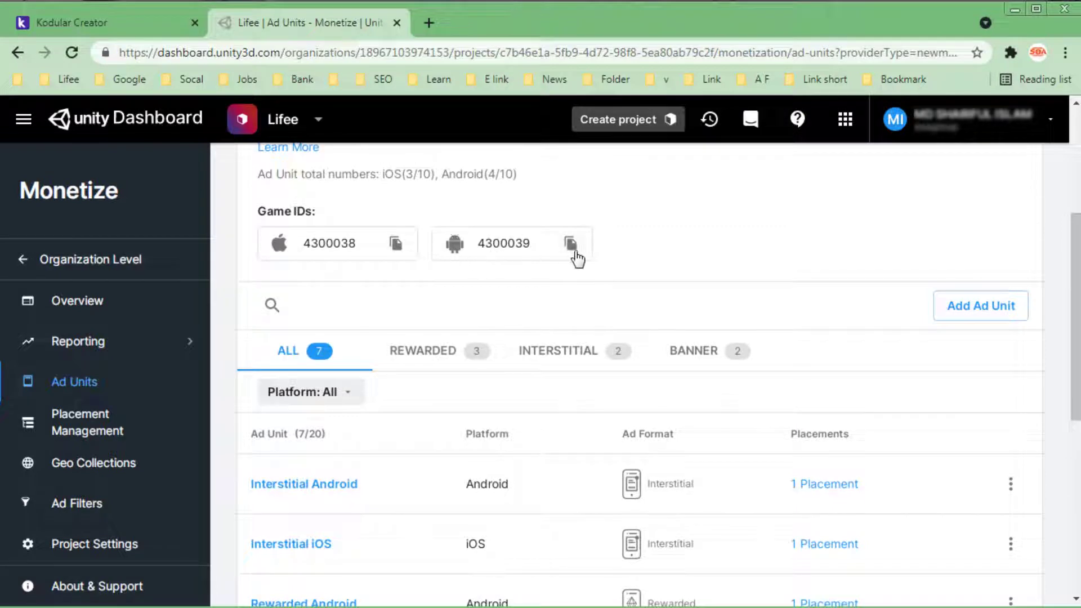
click(571, 244)
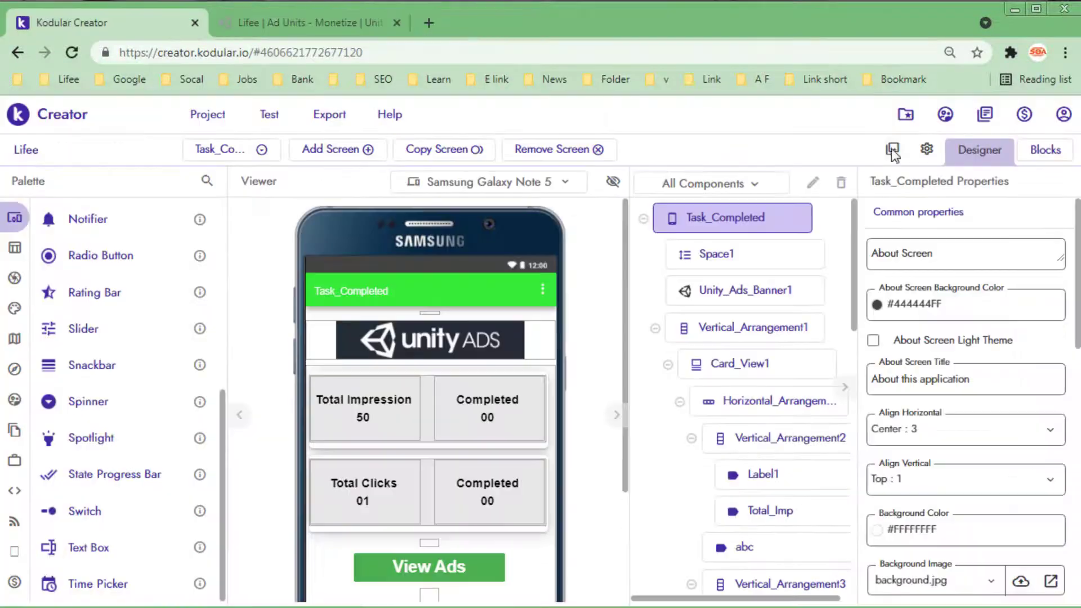
Paste 4300039 into Unity_Ads_Banner1's Game ID property in Kodular.
click(107, 23)
click(766, 304)
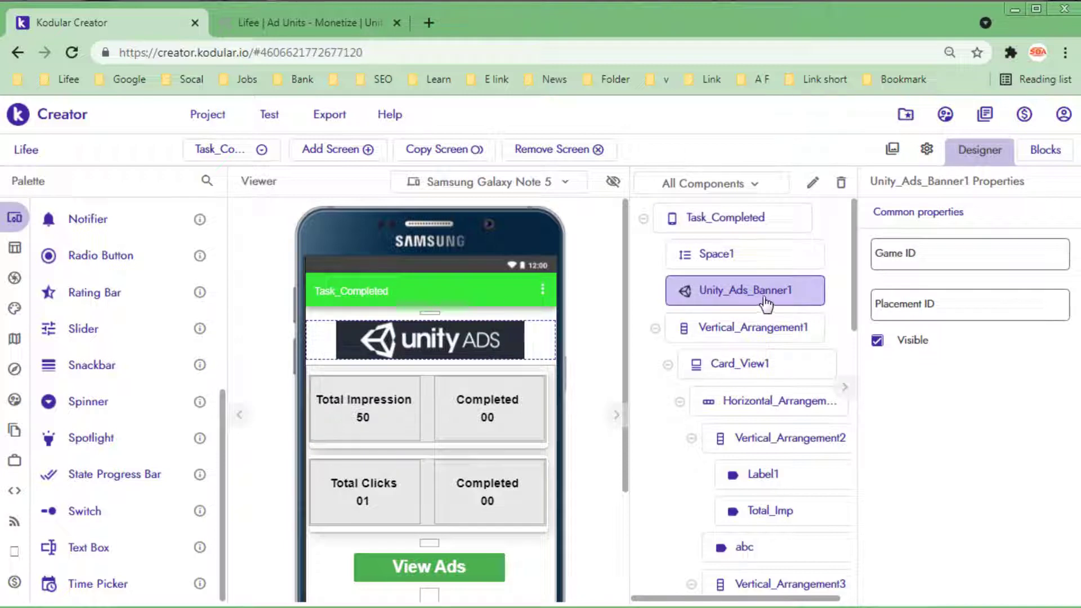
click(895, 254)
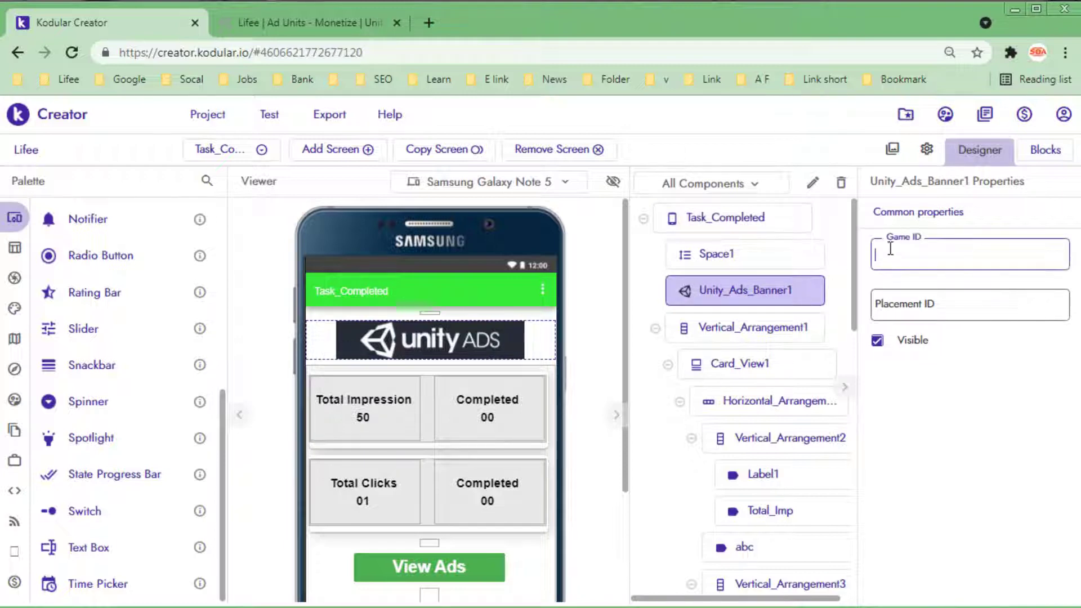
key(ctrl+v)
click(327, 33)
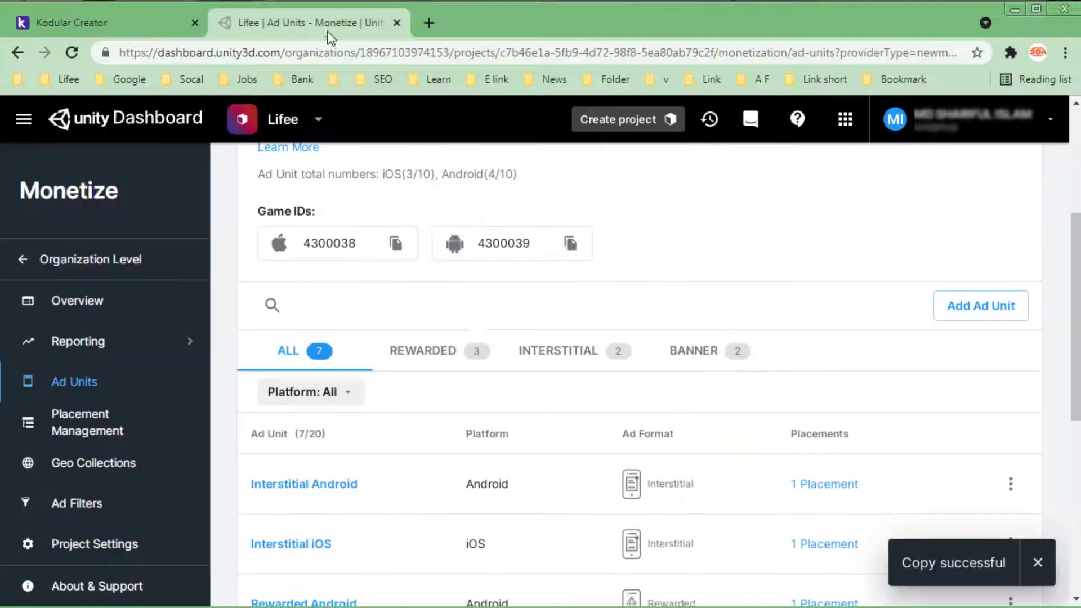
click(103, 20)
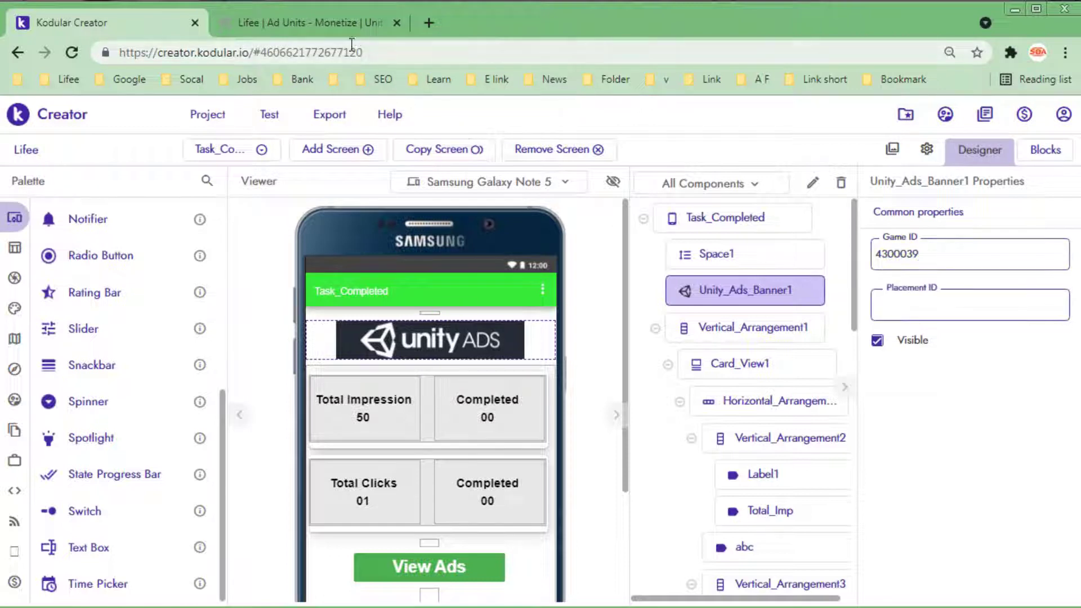
click(310, 22)
Open the Banner Android ad unit, select its Banner_Android name, and return to the ad units list.
scroll(540, 482, down, 2)
scroll(541, 481, down, 3)
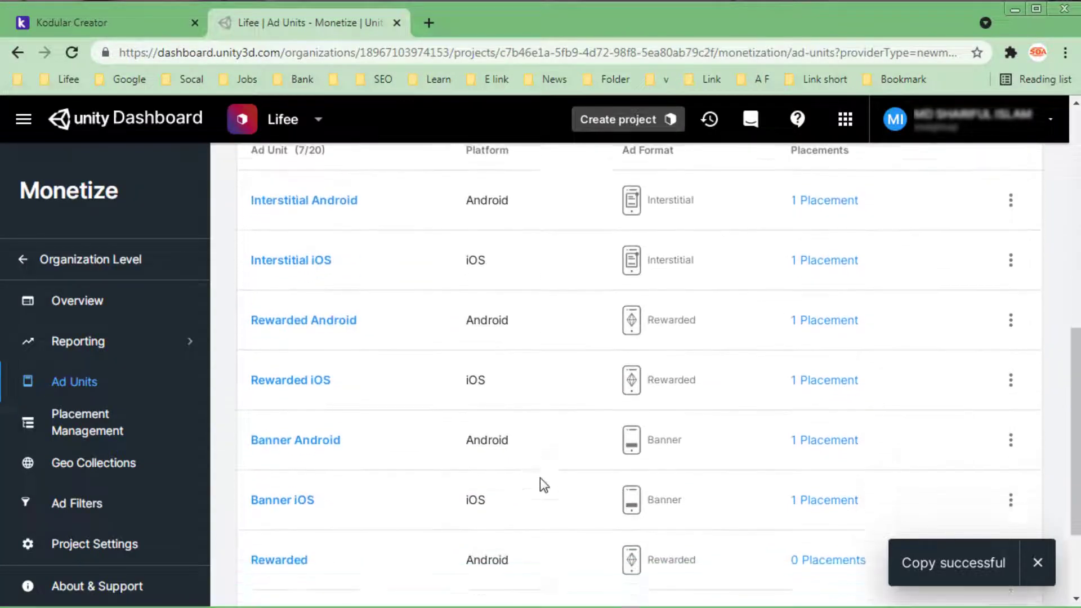
scroll(541, 481, up, 1)
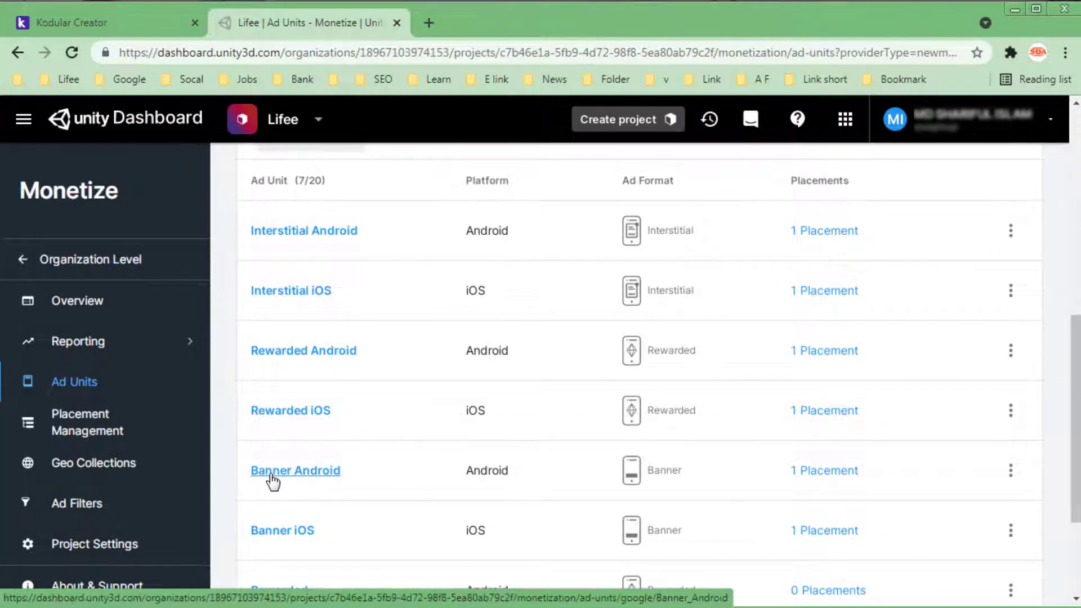
click(277, 477)
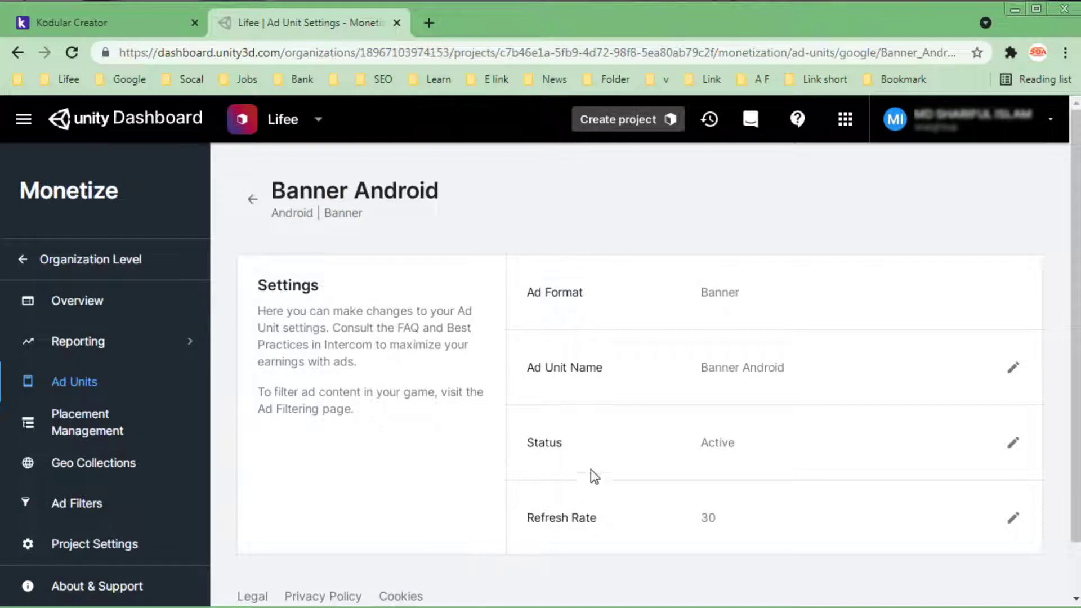
scroll(744, 379, down, 2)
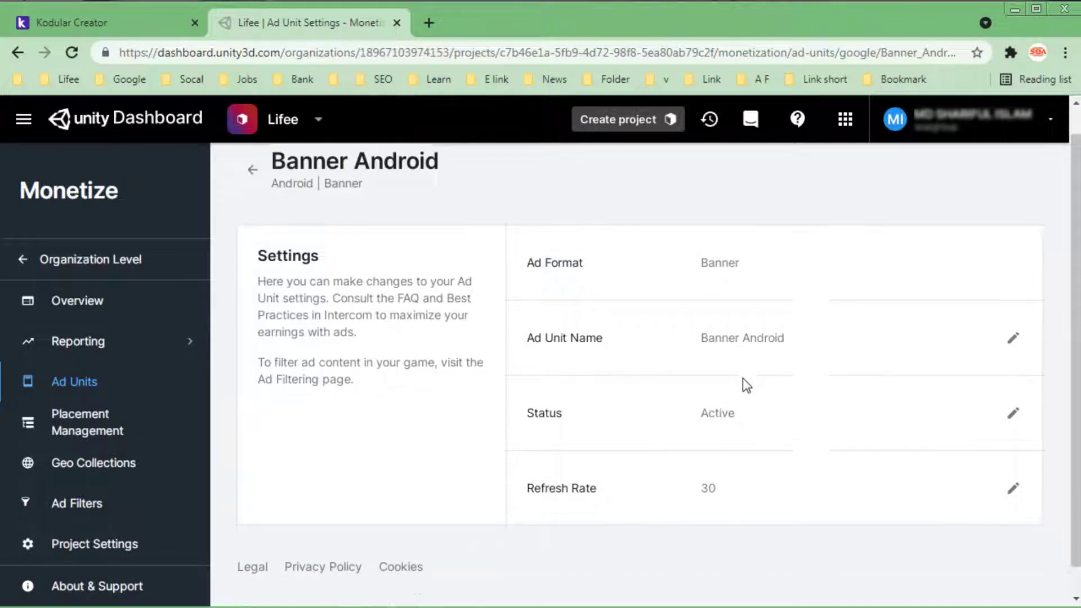
scroll(743, 380, up, 2)
triple_click(742, 369)
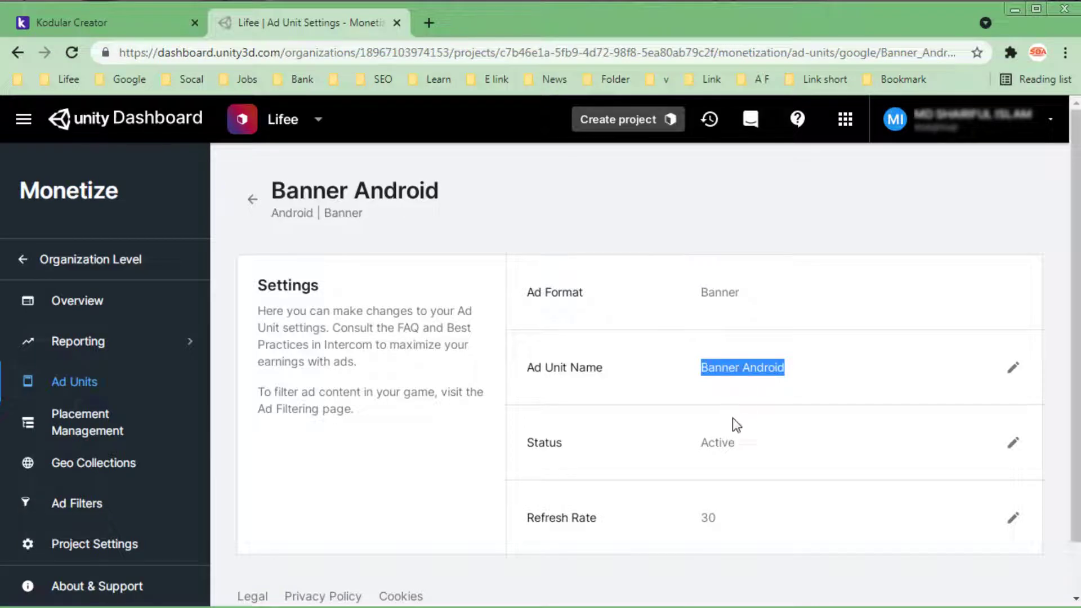
scroll(724, 456, down, 2)
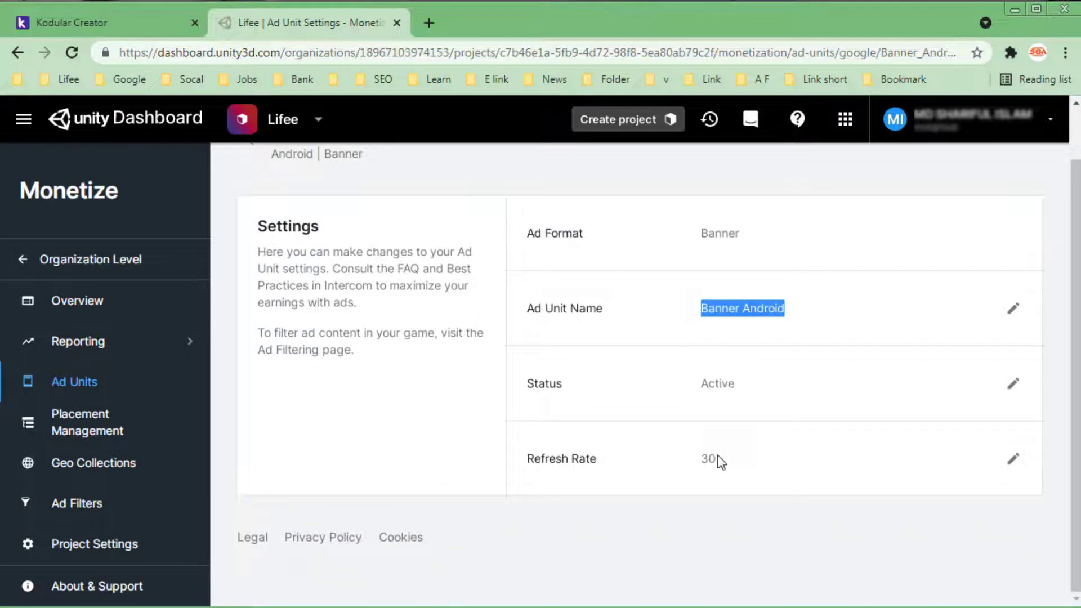
key(alt+Left)
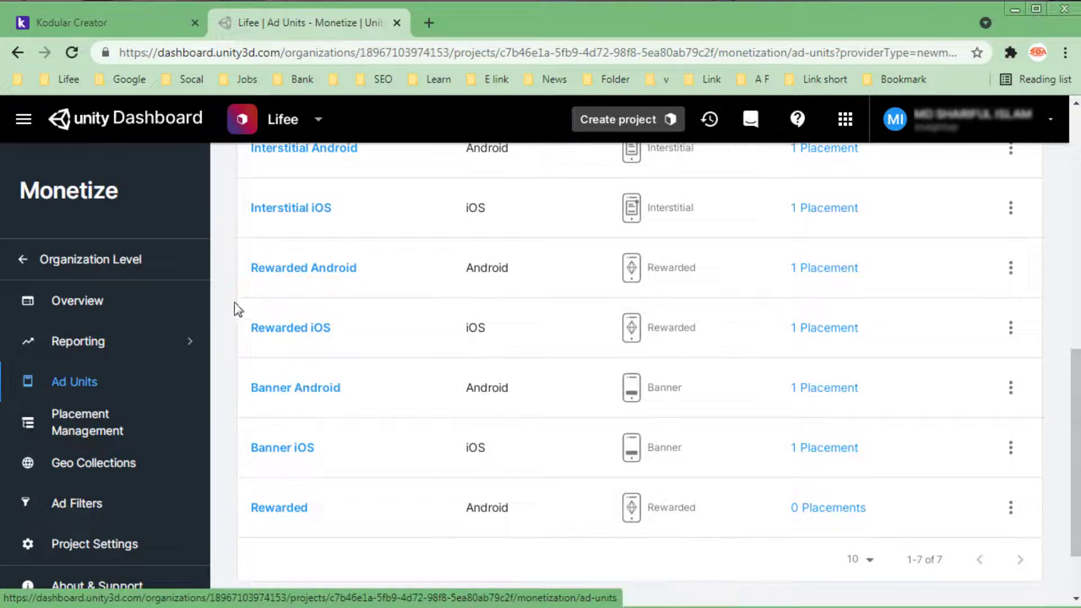
click(80, 25)
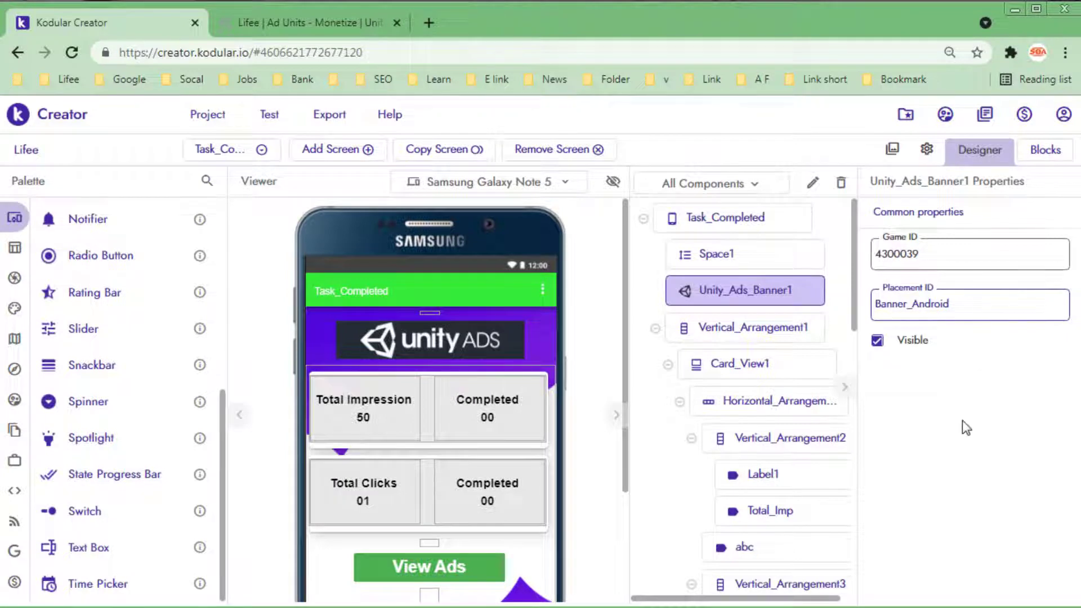
Set Unity_Ads_Banner2's Placement ID to Banner_Android.
scroll(811, 420, down, 3)
scroll(613, 391, down, 3)
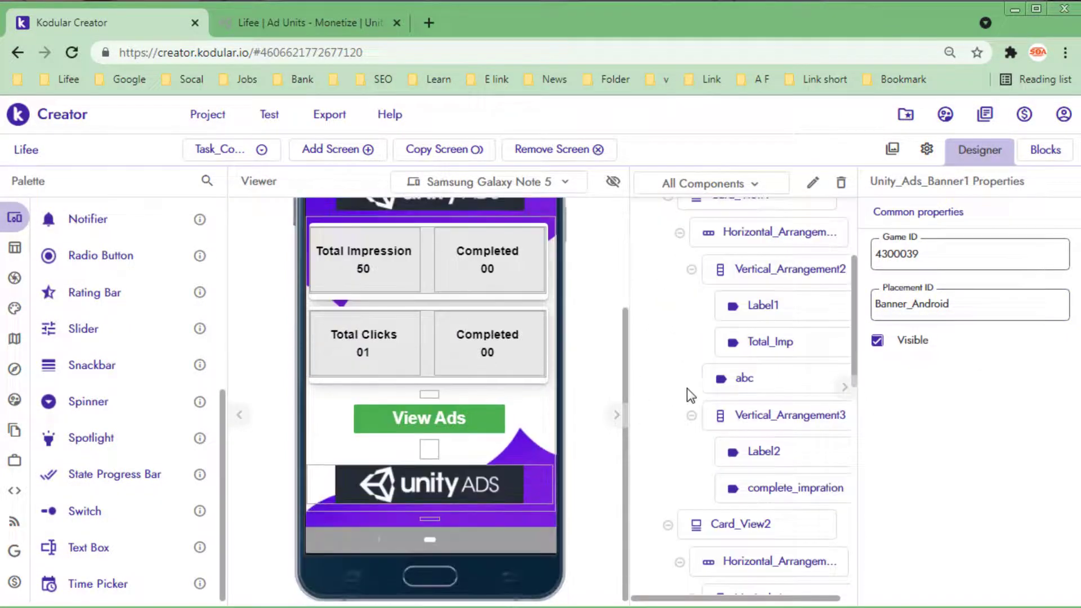
click(485, 486)
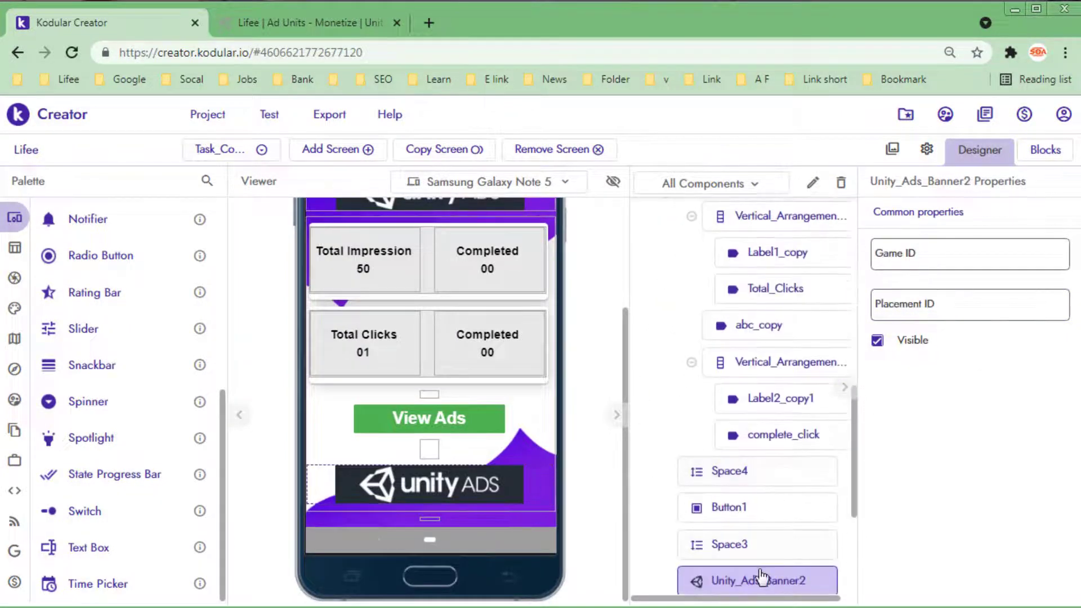
click(978, 304)
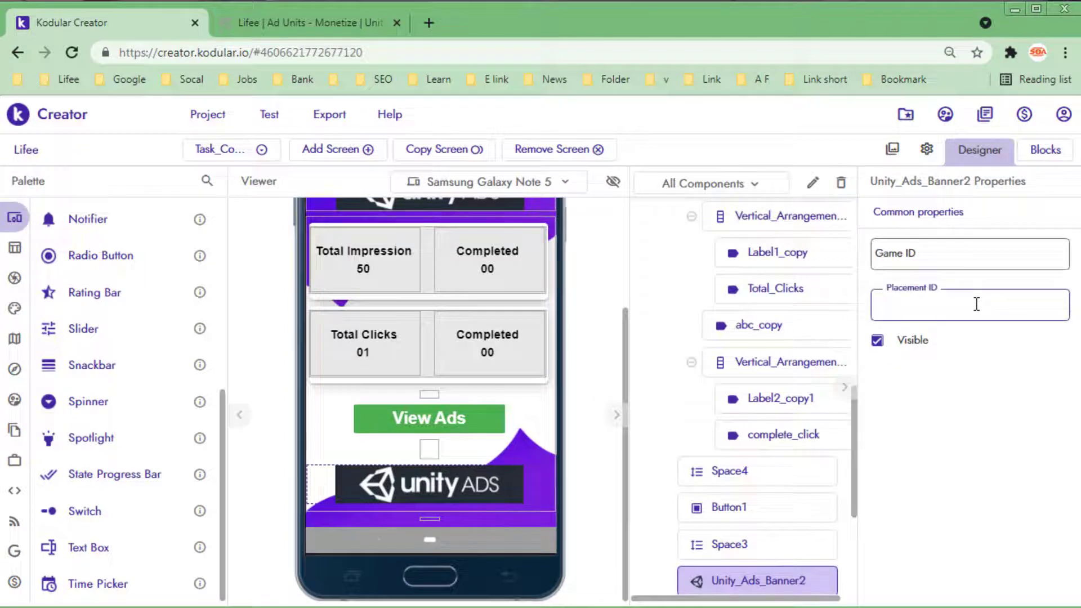
key(ctrl+v)
Copy the Android Game ID 4300039 and paste it into Unity_Ads_Banner2's Game ID.
click(315, 23)
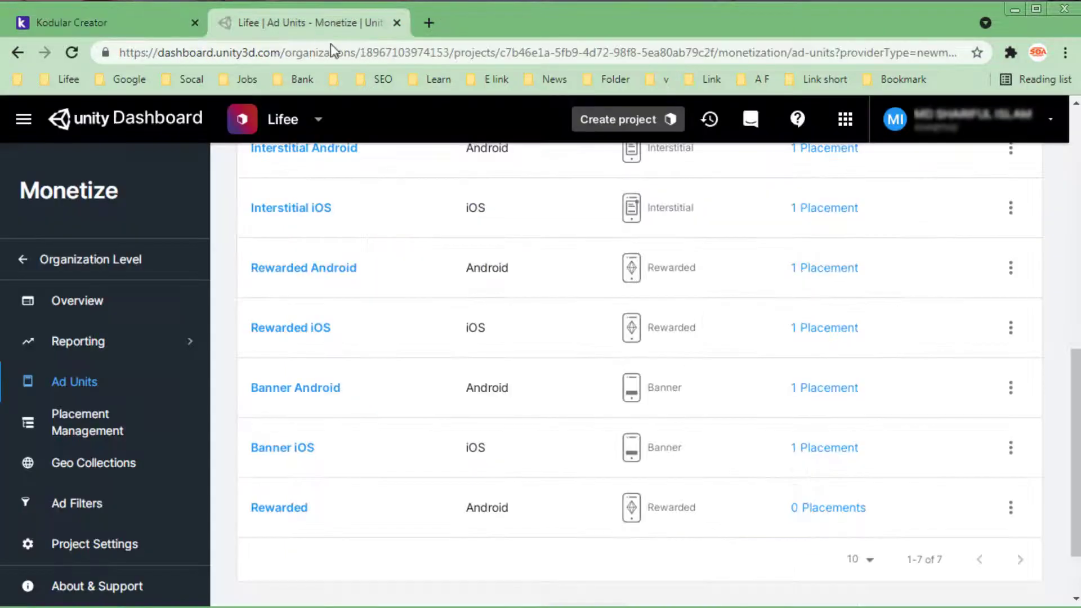
scroll(472, 289, up, 4)
scroll(472, 289, up, 3)
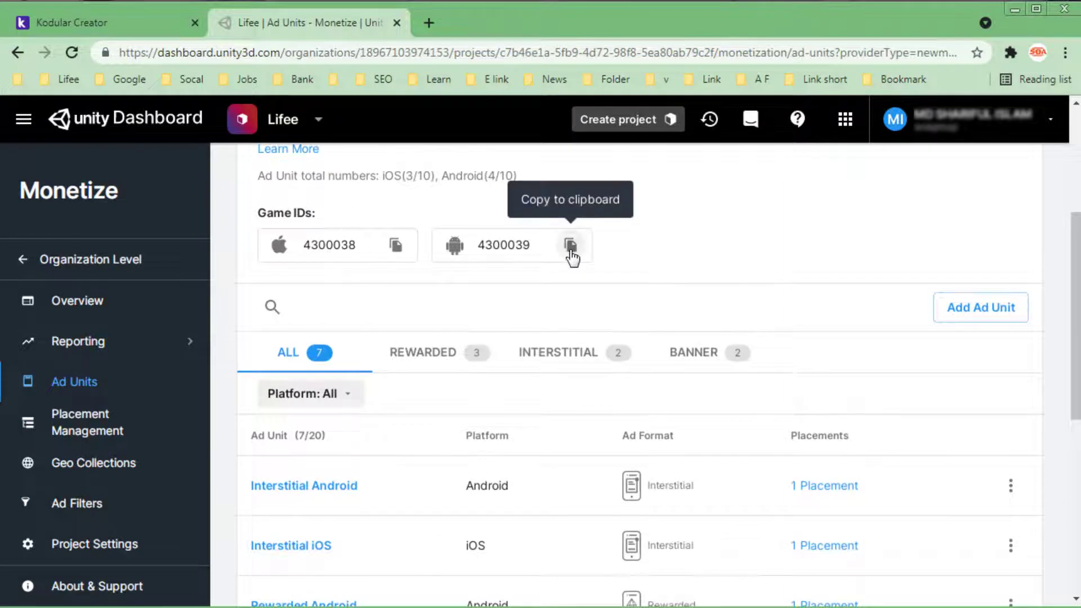
click(570, 246)
click(126, 21)
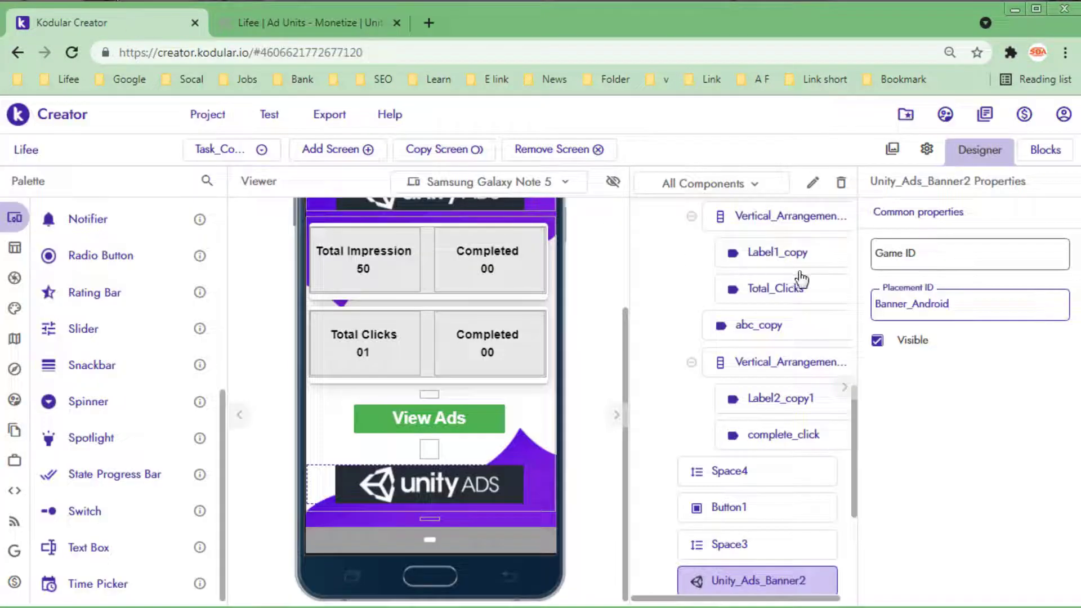
click(935, 257)
text(4300039)
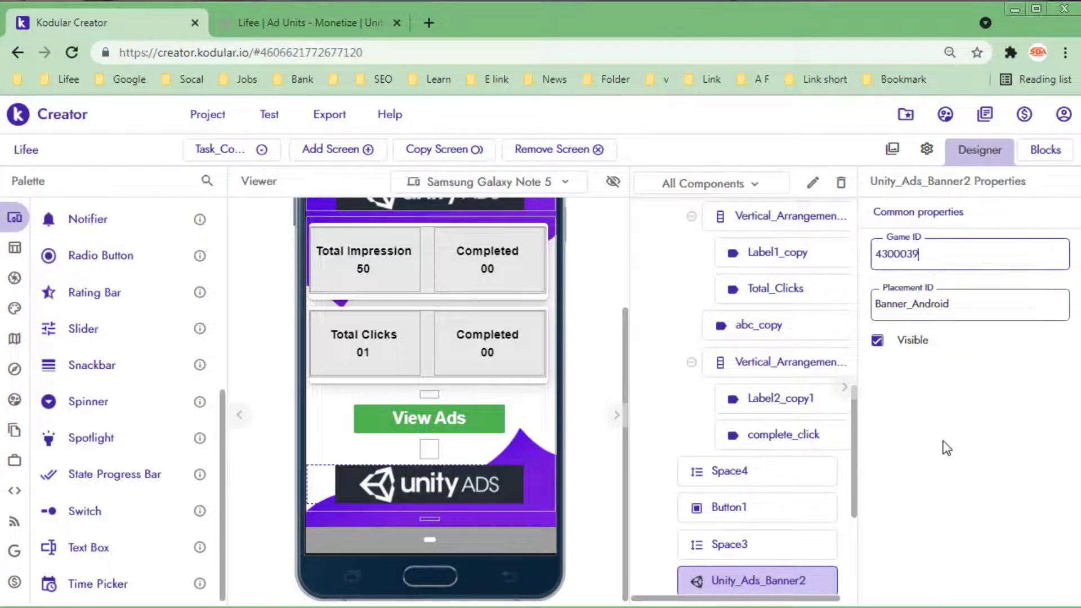
Set the Game ID of Unity_Ads_Interstitial1 and Unity_Ads_Interstitial2 to 4300039.
scroll(750, 451, down, 3)
scroll(738, 450, down, 1)
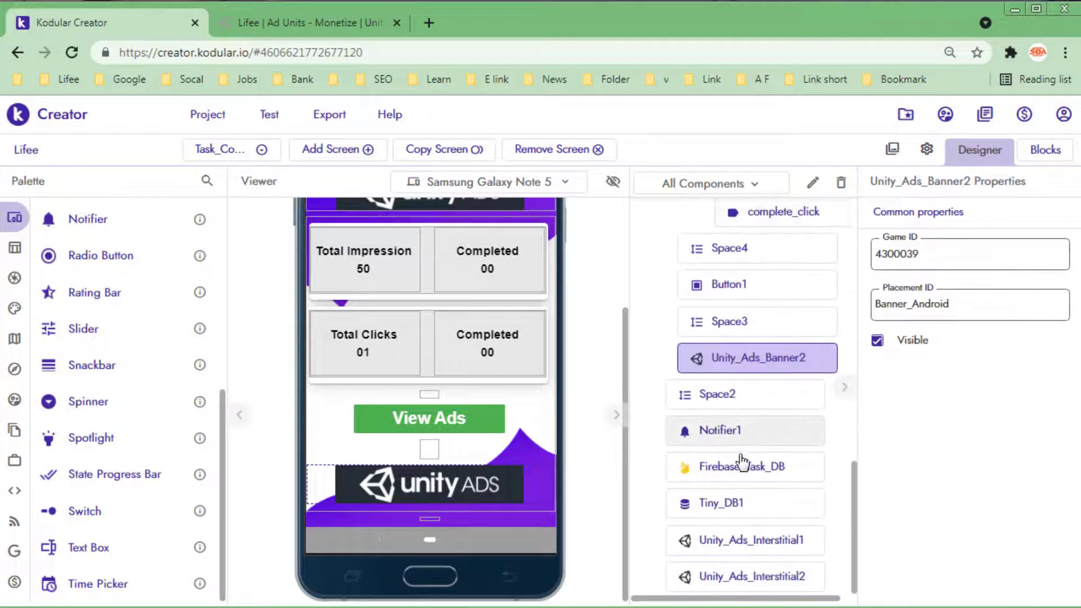
click(755, 542)
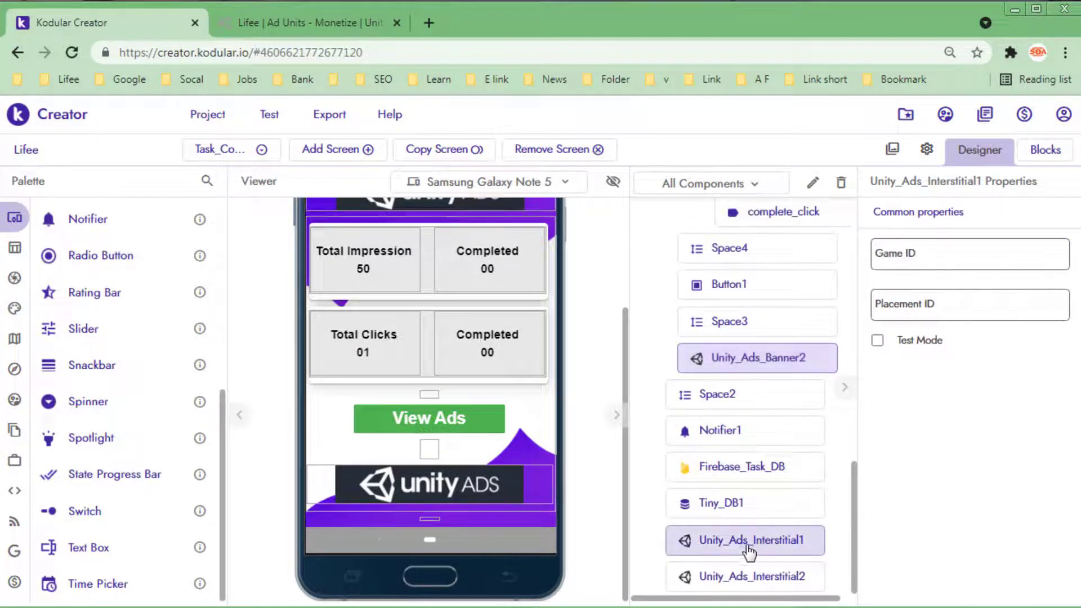
click(924, 260)
text(4300039)
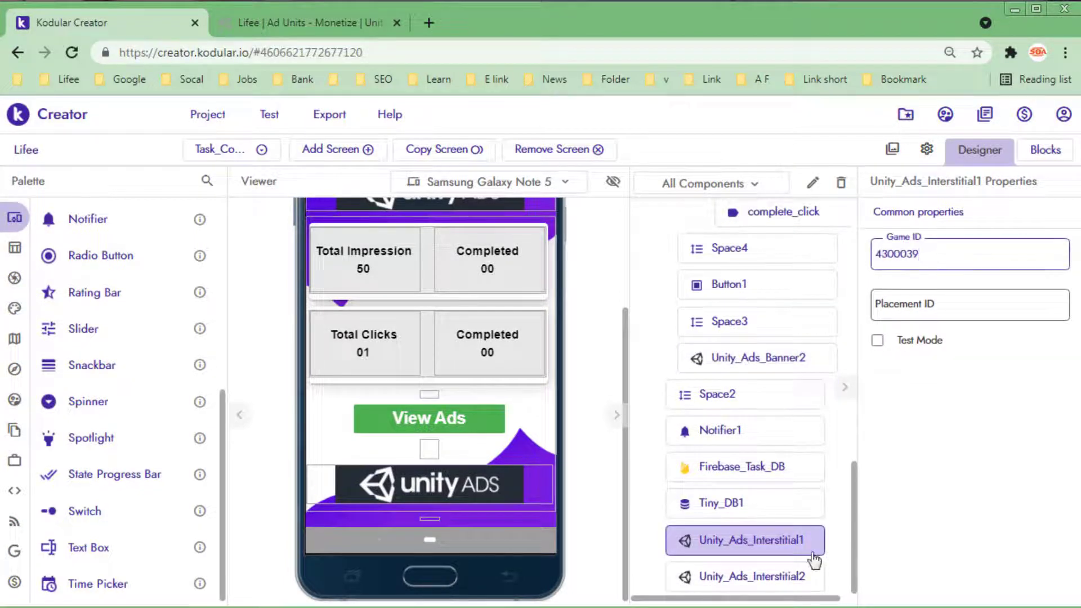
click(770, 575)
click(948, 259)
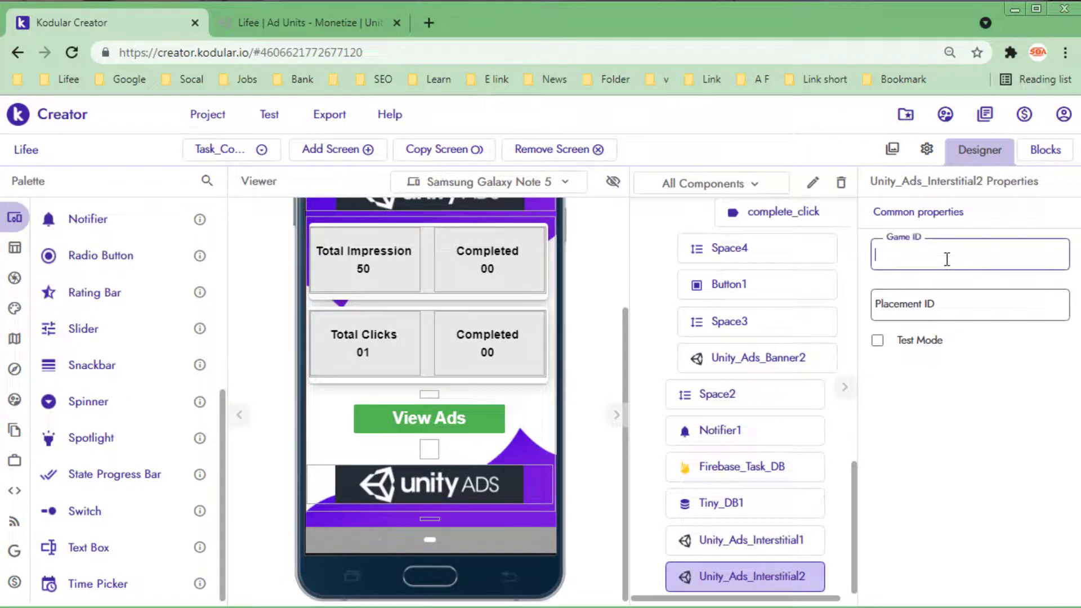
text(4300039)
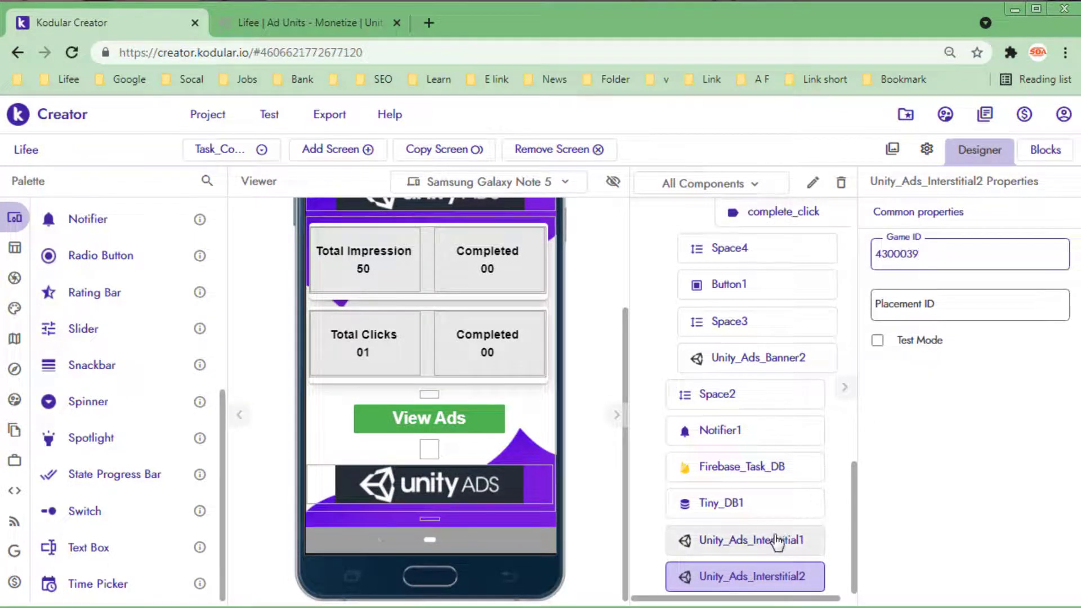
click(777, 544)
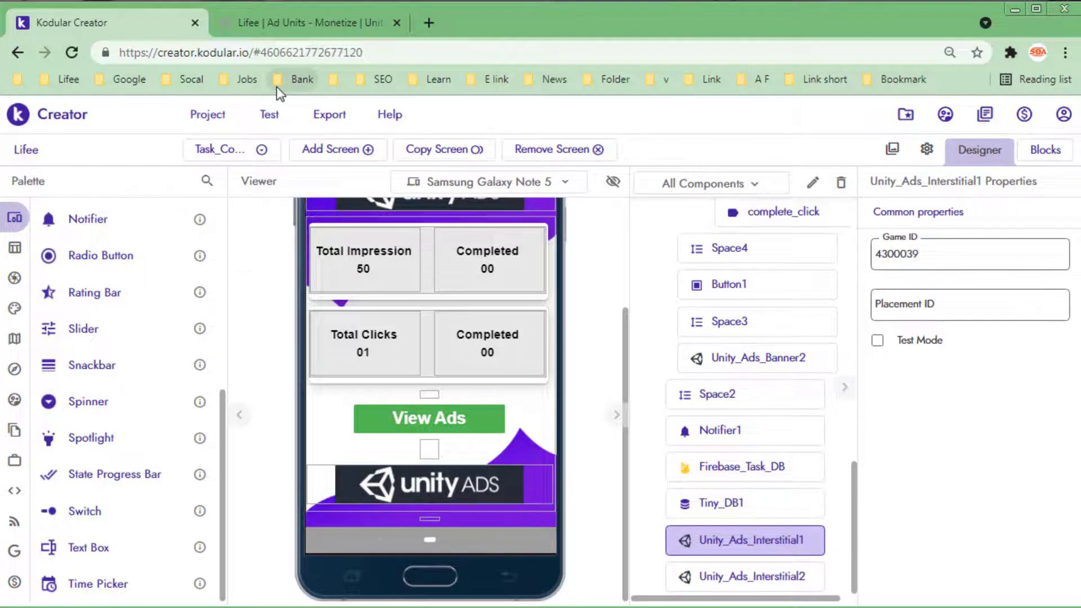
click(306, 23)
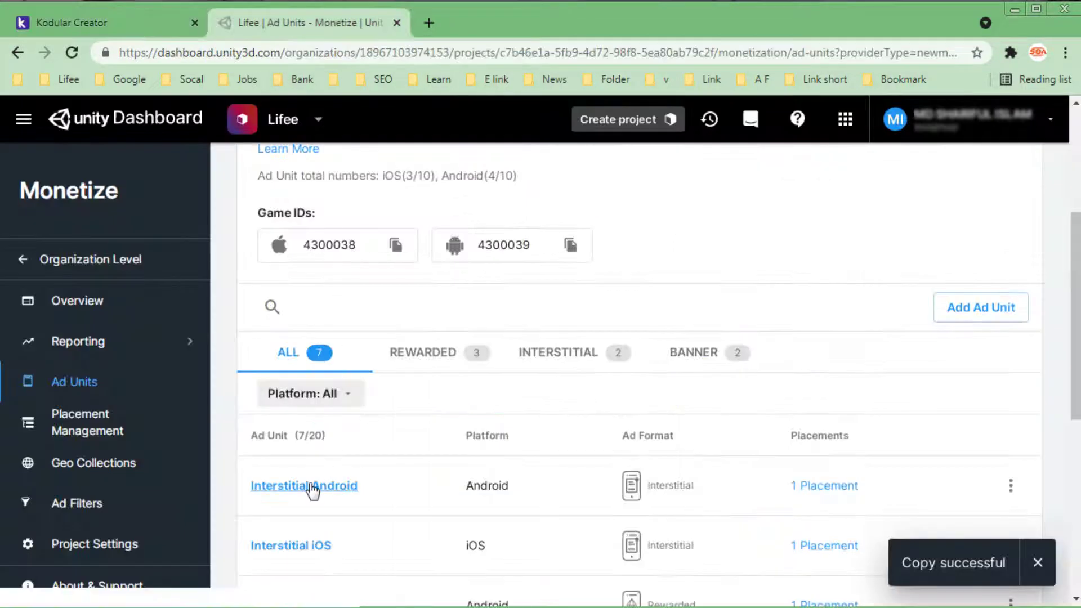
Open the Interstitial Android ad unit, then go to the Placement Management page.
click(284, 496)
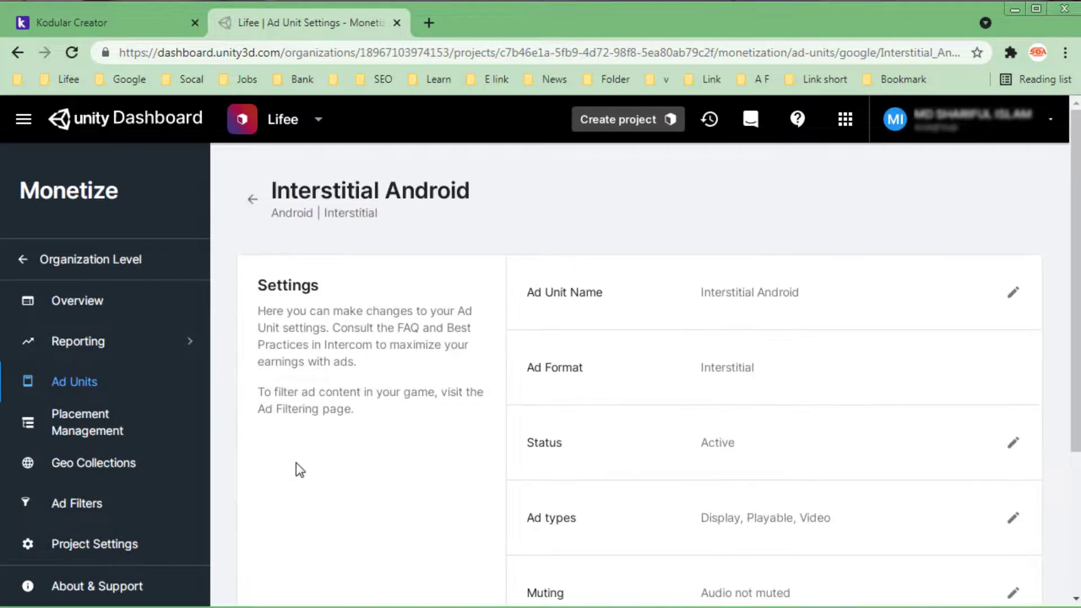
scroll(518, 407, down, 3)
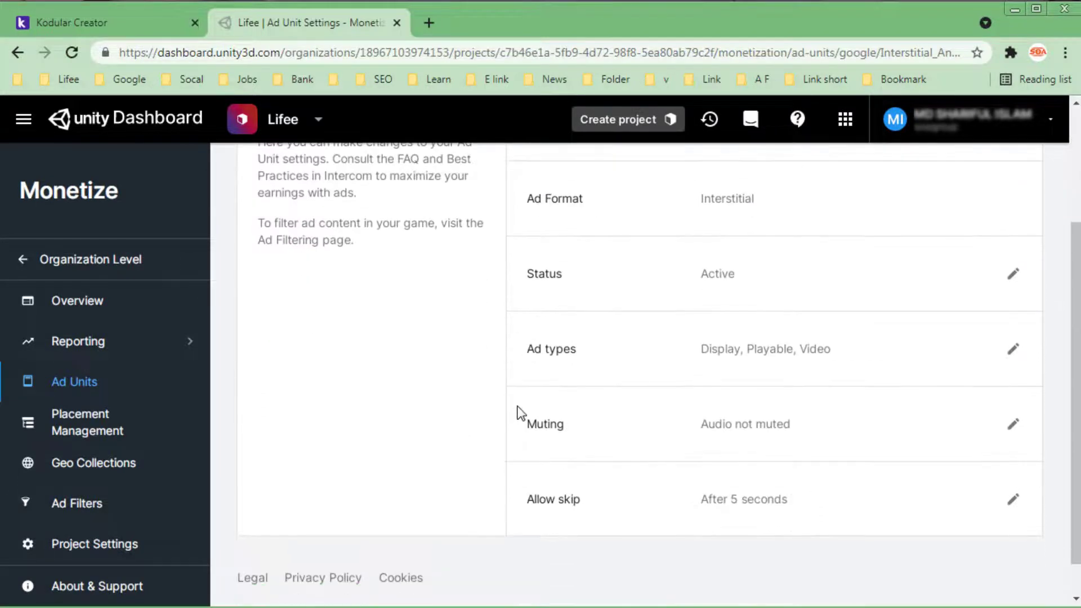
scroll(345, 441, up, 3)
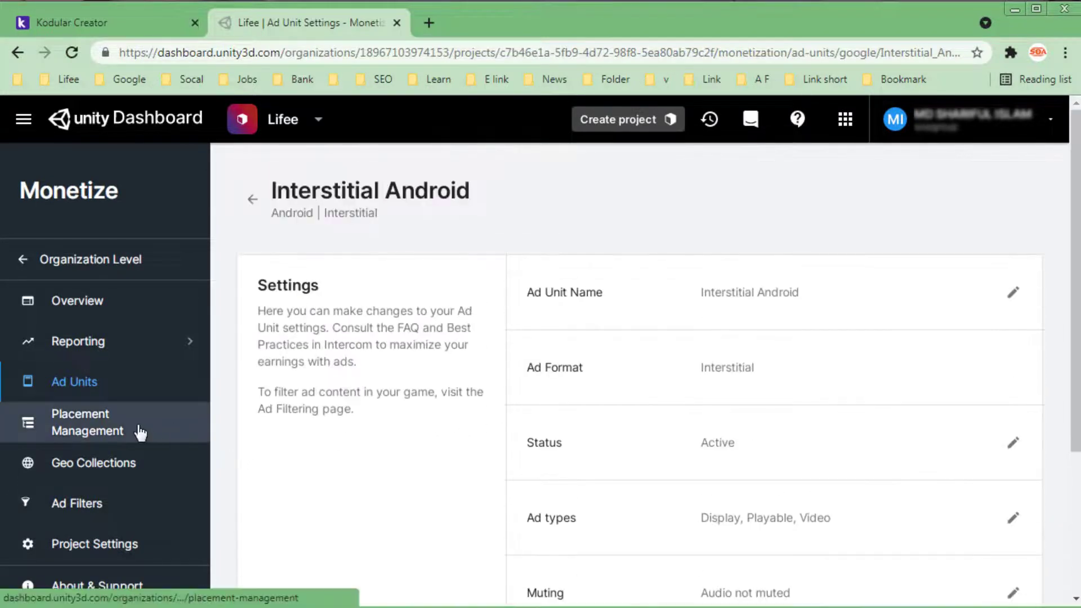
click(140, 433)
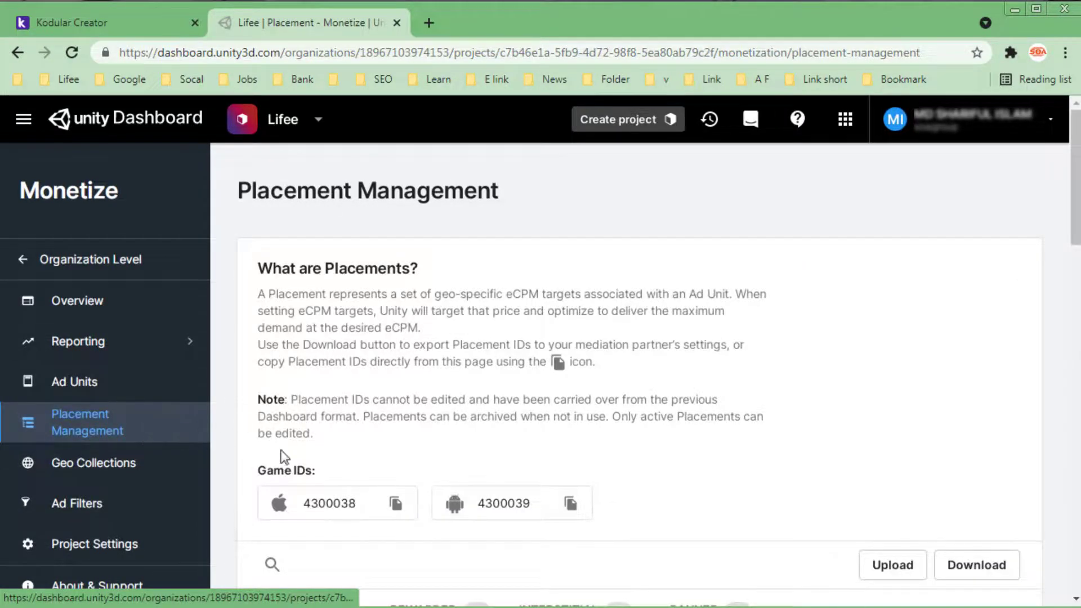
Find and copy the Interstitial_Android placement ID.
scroll(503, 436, down, 6)
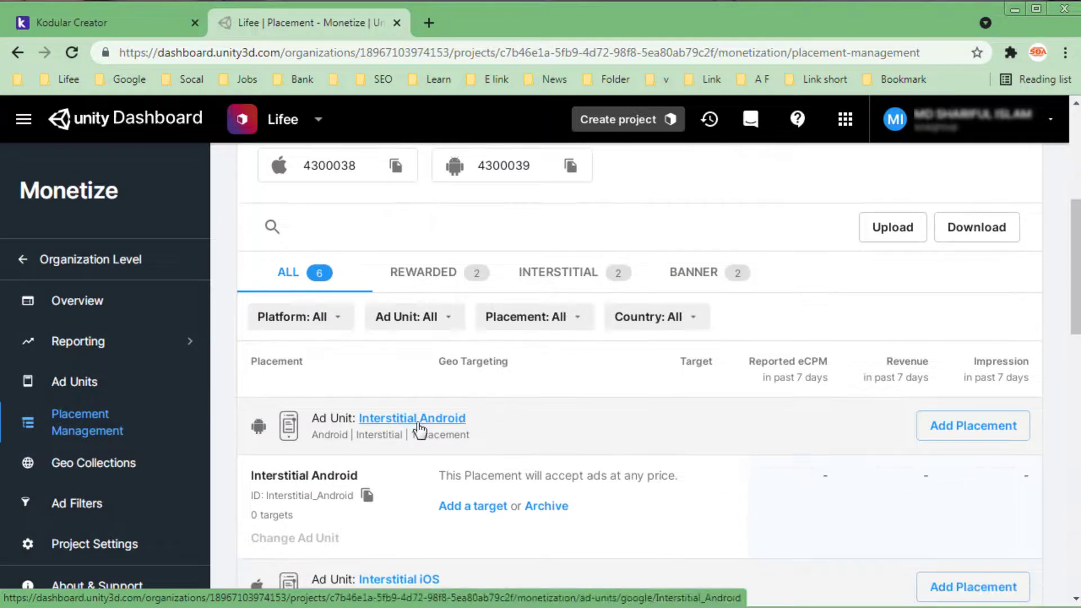
scroll(419, 430, down, 2)
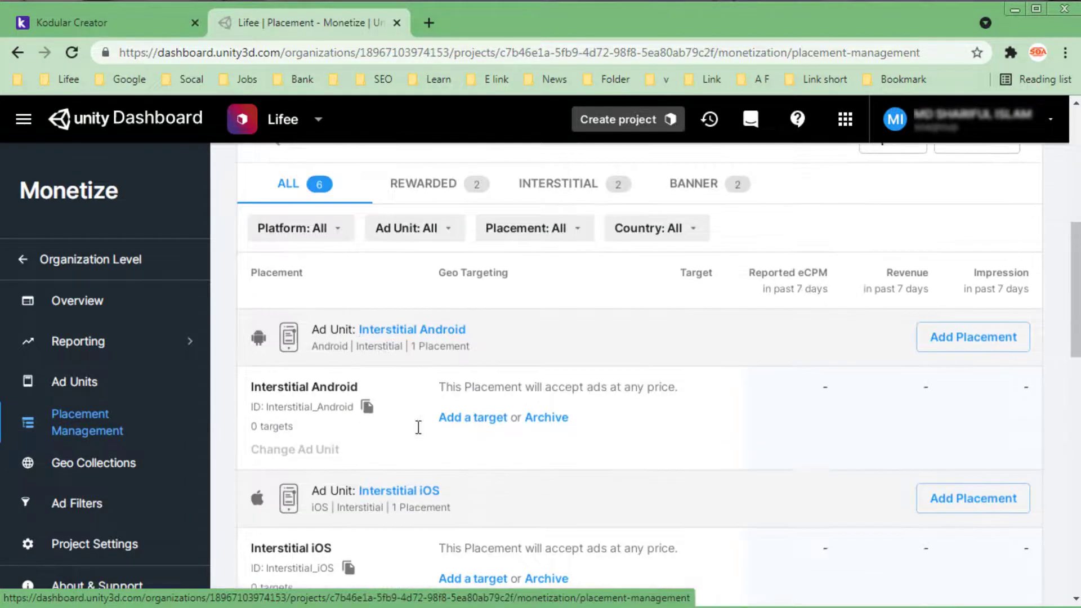
scroll(420, 476, down, 1)
scroll(420, 475, down, 3)
scroll(425, 473, down, 2)
scroll(423, 464, down, 2)
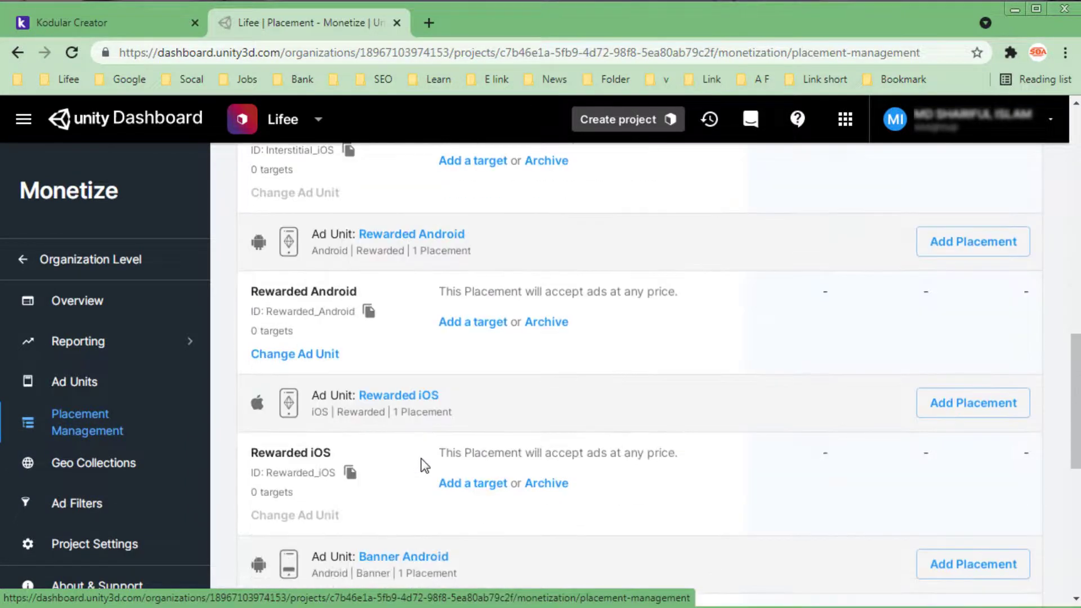
scroll(411, 455, down, 3)
scroll(408, 450, down, 5)
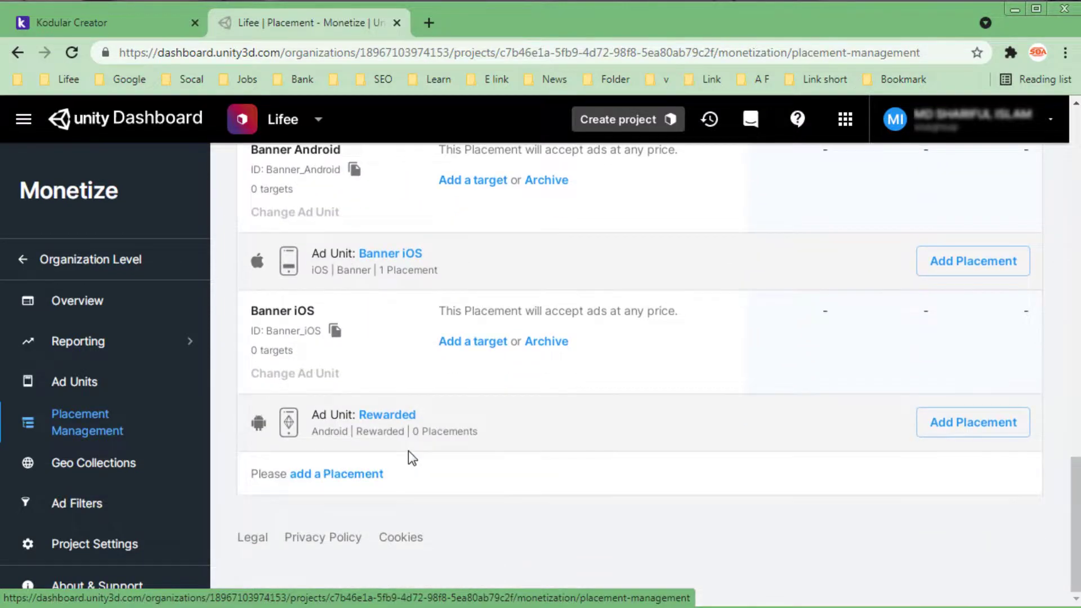
scroll(408, 451, up, 10)
scroll(410, 437, up, 3)
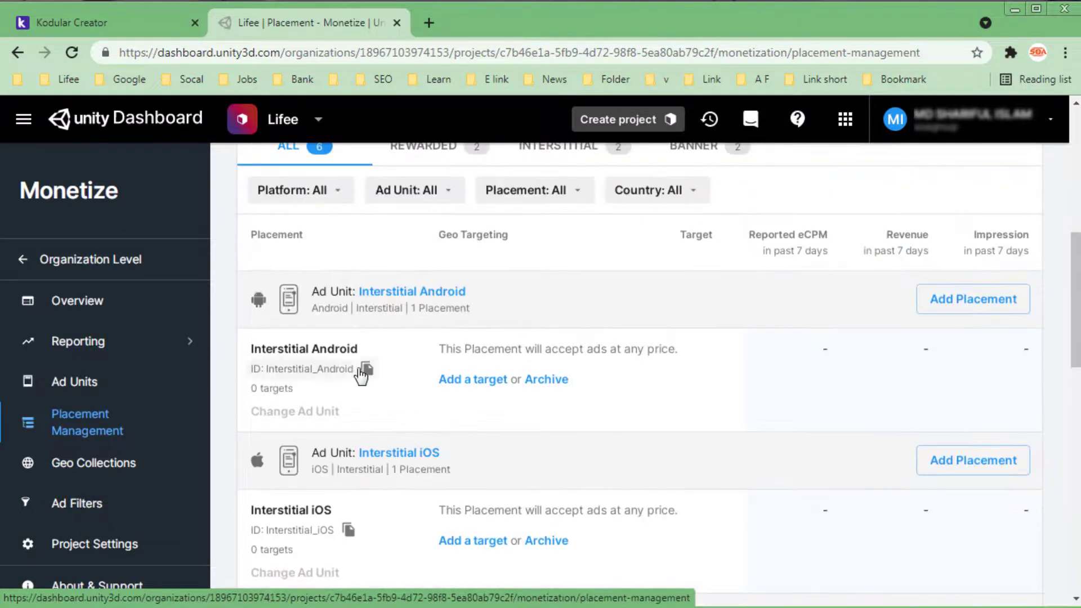
click(367, 370)
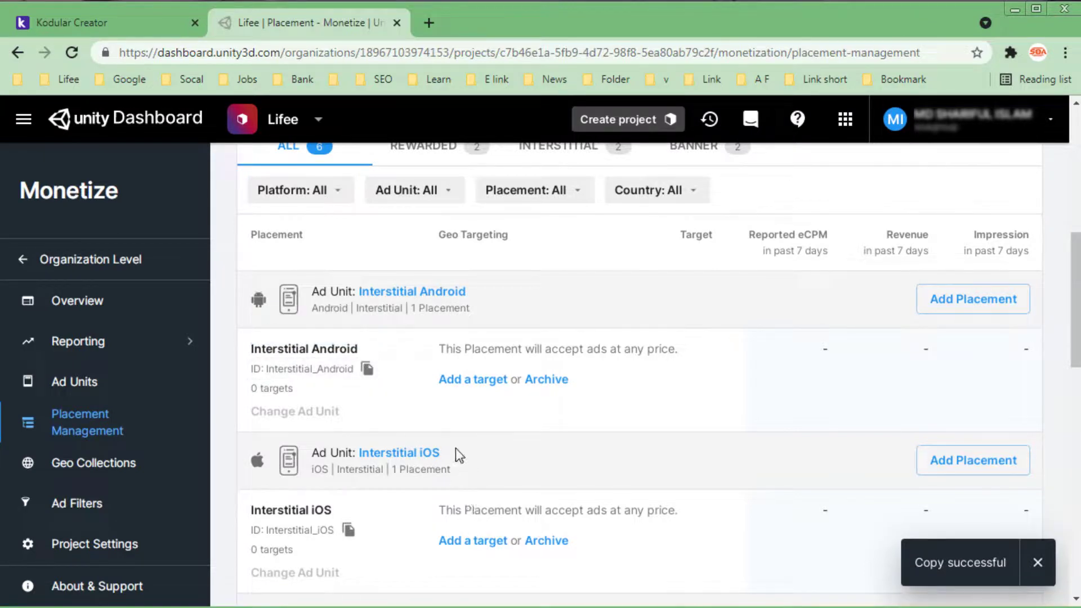
Paste Interstitial_Android as the Placement ID of Unity_Ads_Interstitial1 and Unity_Ads_Interstitial2.
click(112, 23)
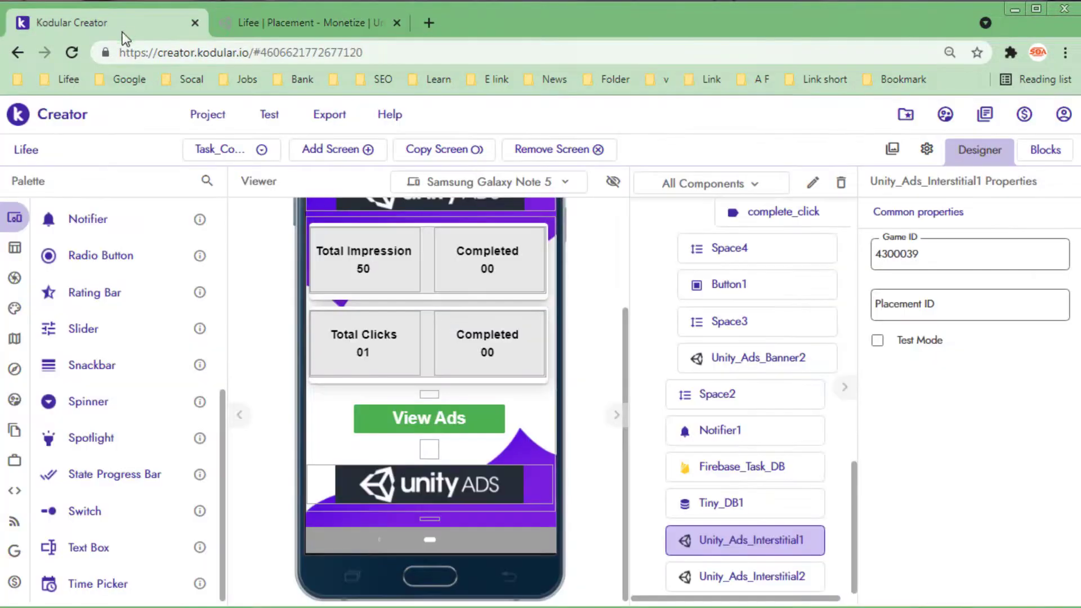
click(889, 307)
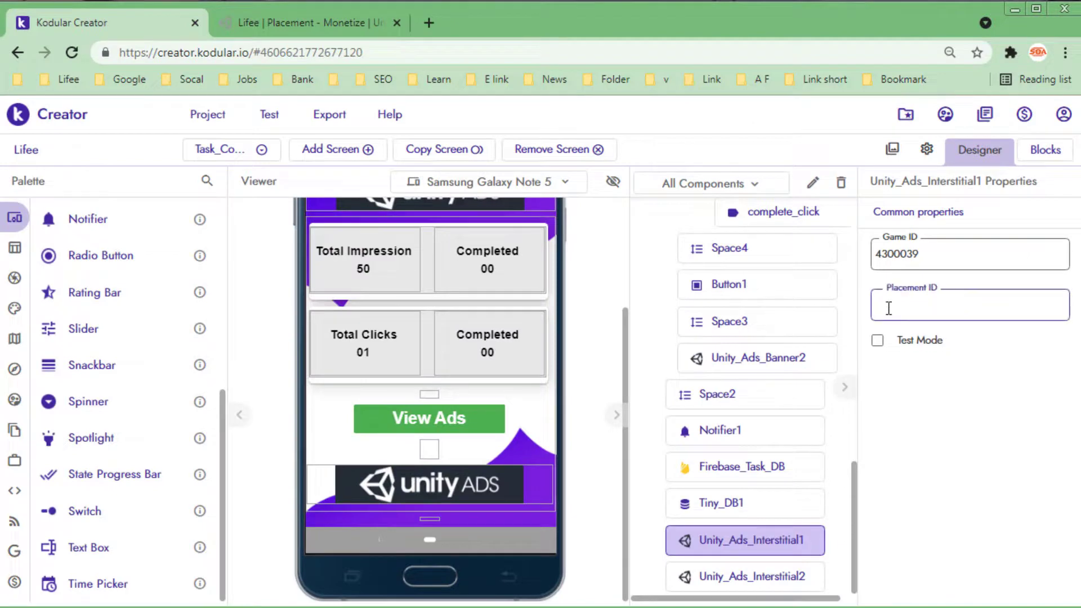
key(ctrl+v)
click(752, 576)
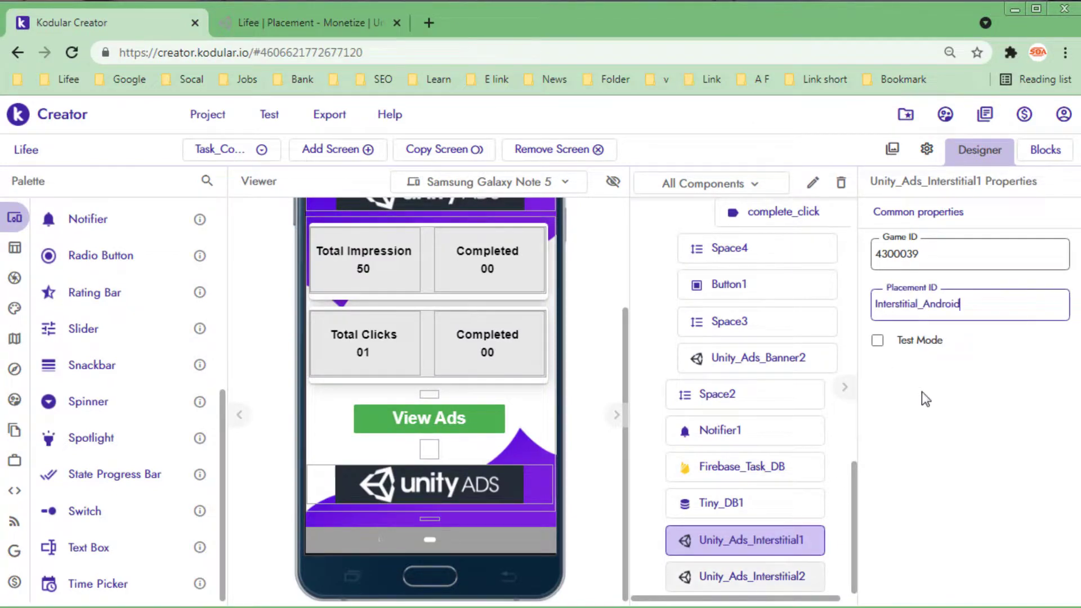
click(940, 316)
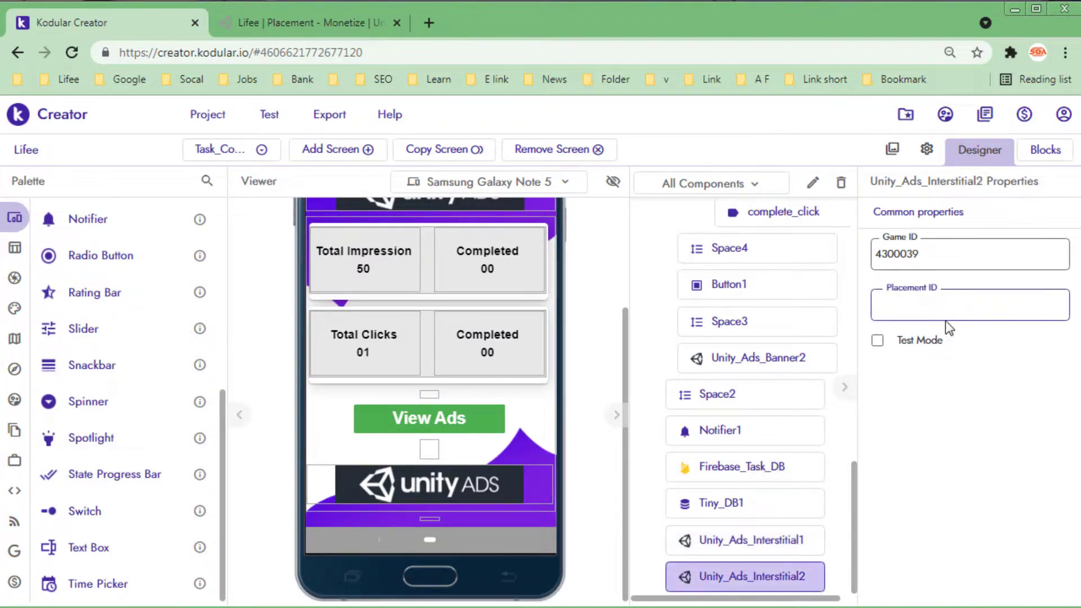
key(ctrl+v)
click(935, 394)
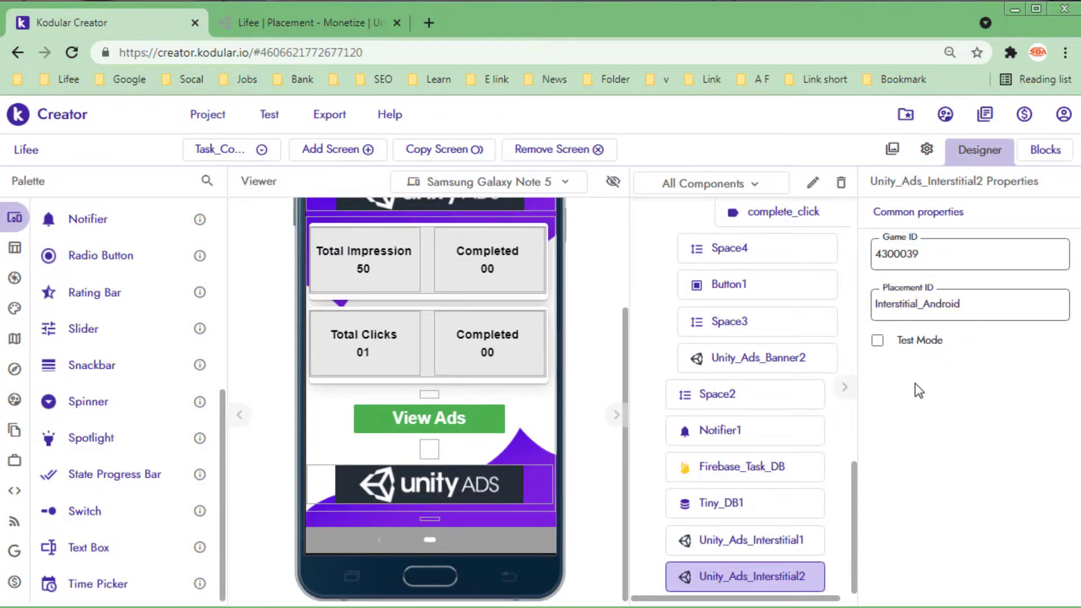